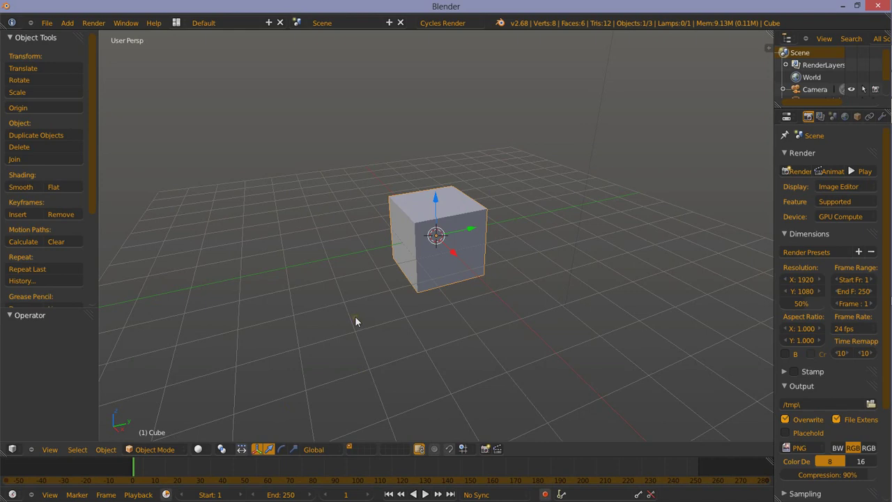
# - Try searching for 'bisect' in Edit Mode, then abandon it and return to Object Mode
pyautogui.press('space')
pyautogui.press('Escape')
pyautogui.press('Tab')
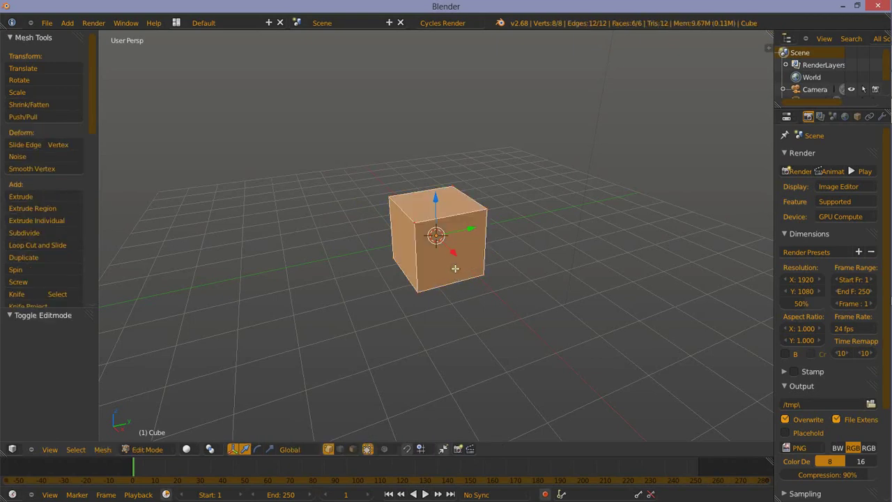
pyautogui.press('space')
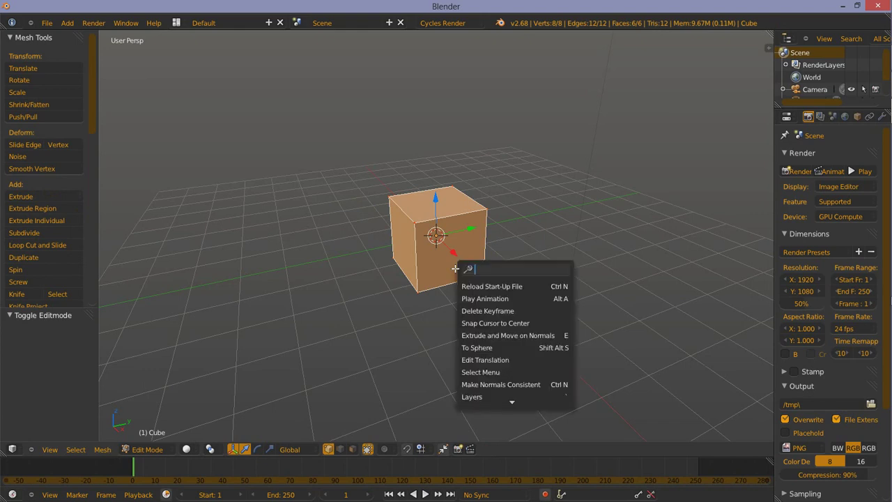
pyautogui.write('bi')
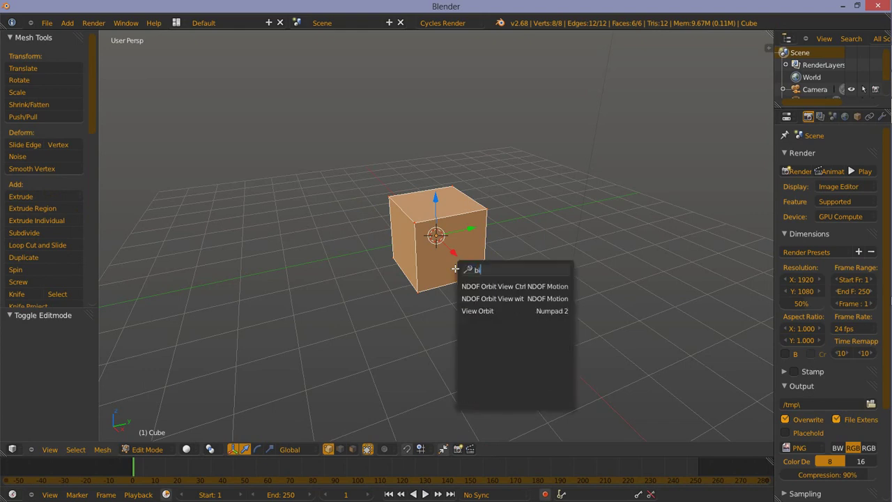
pyautogui.write('sect')
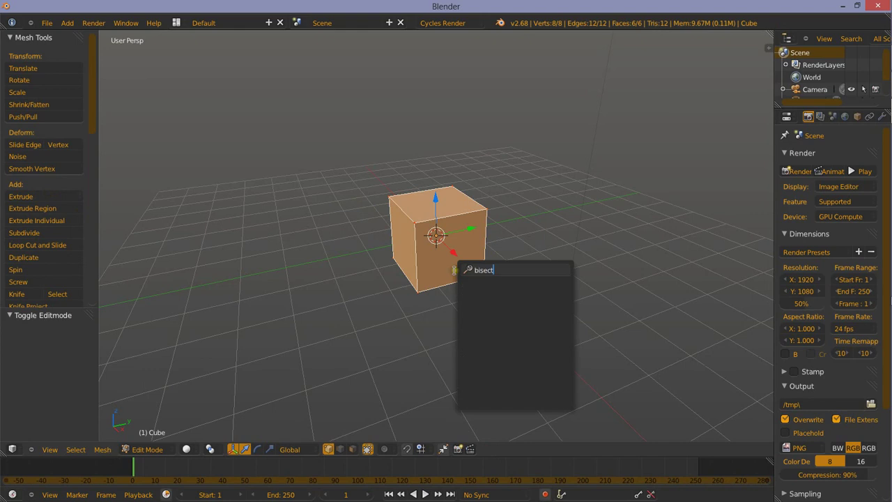
pyautogui.hotkey('ctrl', 'BackSpace')
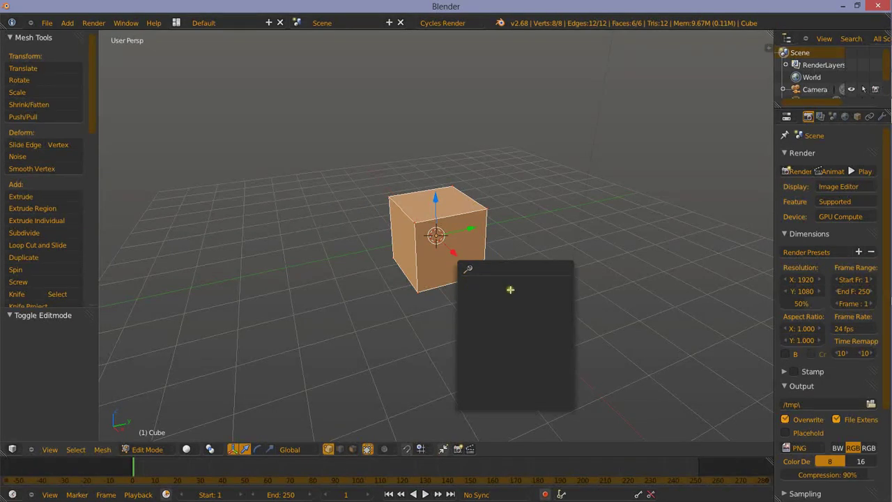
pyautogui.press('Escape')
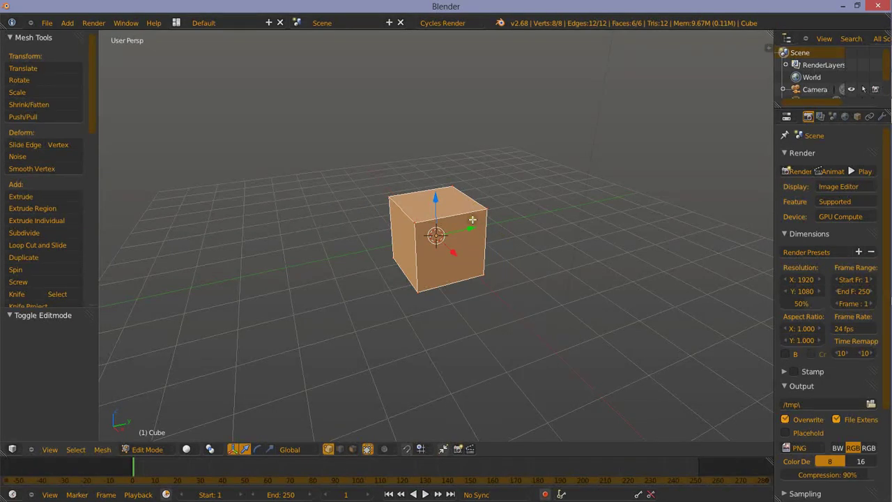
pyautogui.press('Tab')
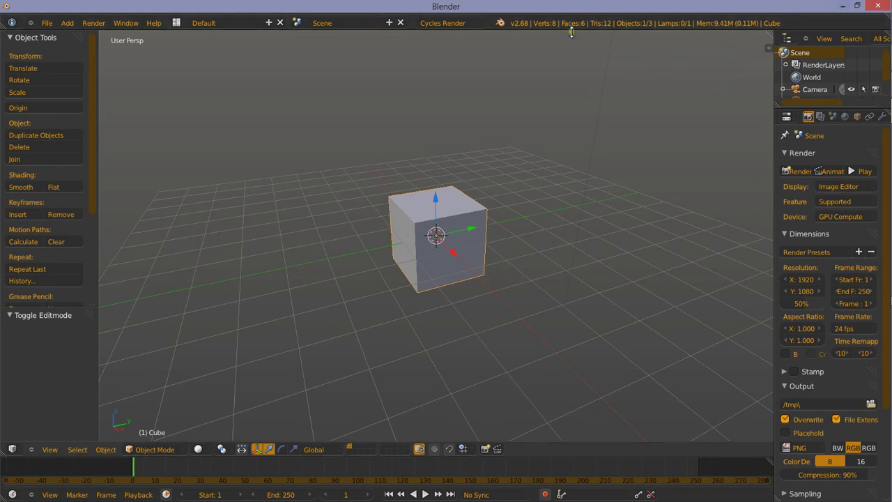
# - Quit Blender without saving and launch blender.exe from the Win7.x64-e1b322b folder
pyautogui.click(877, 7)
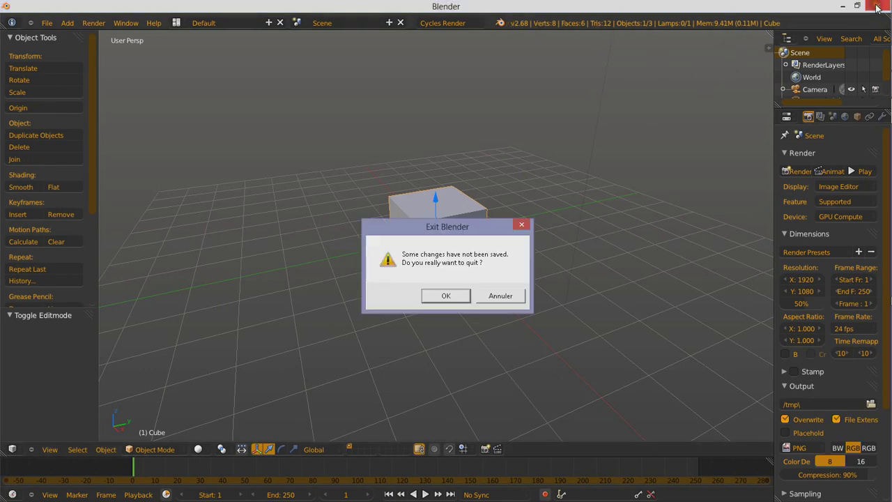
pyautogui.click(463, 295)
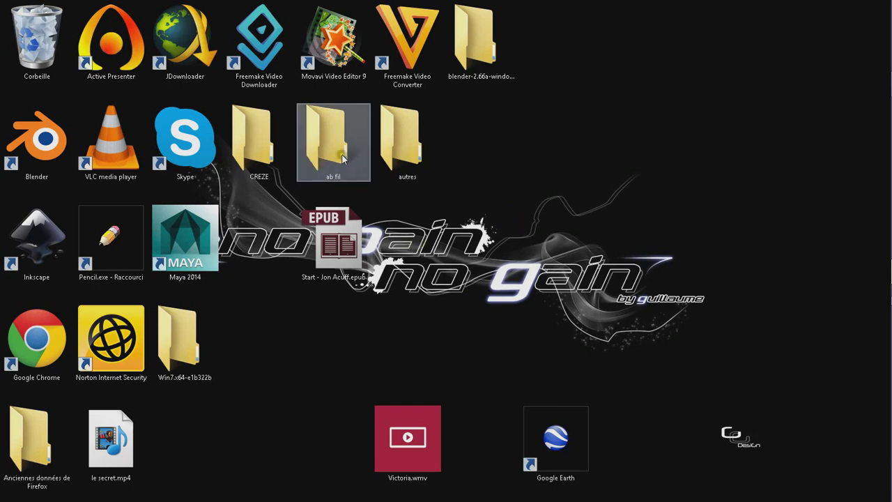
pyautogui.doubleClick(193, 339)
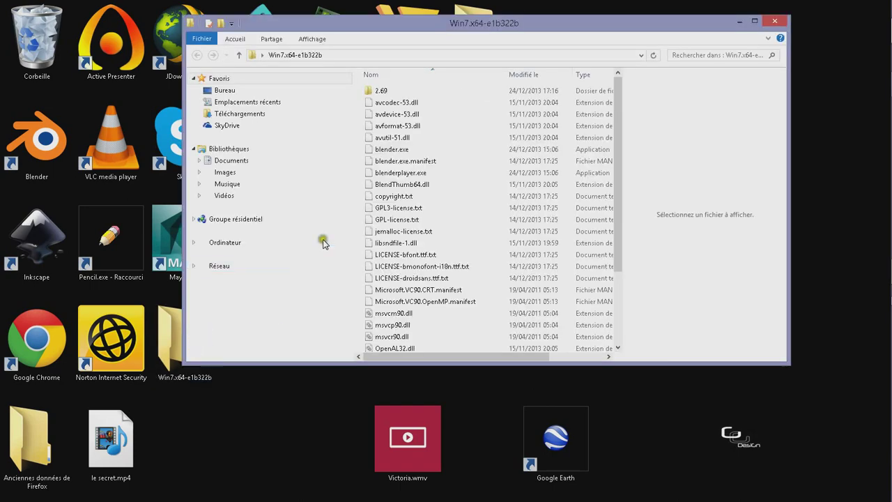
pyautogui.doubleClick(457, 24)
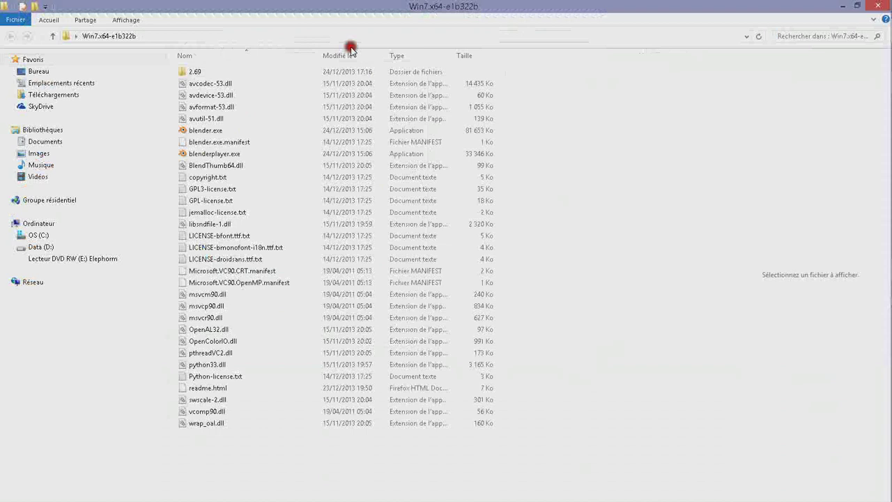
pyautogui.moveTo(206, 130)
pyautogui.doubleClick(221, 132)
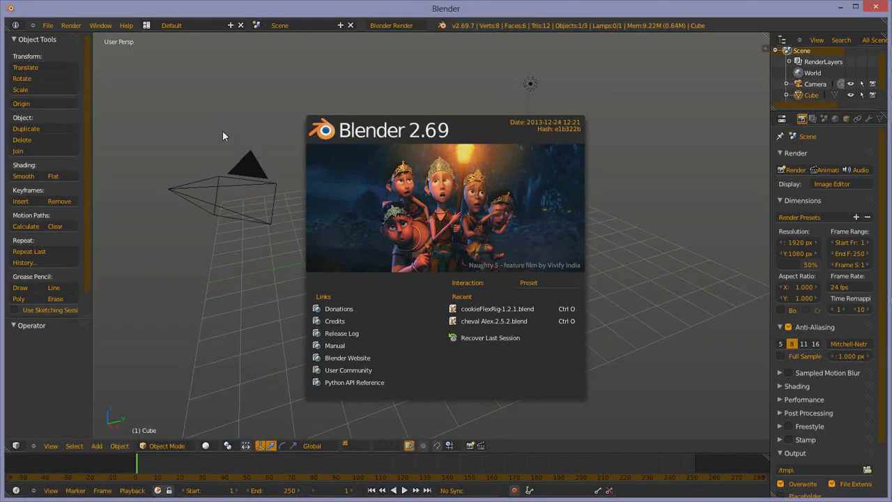
# - Drag the cube's top-left corner vertex far up-left, stretching it into a tapered wedge
pyautogui.click(429, 195)
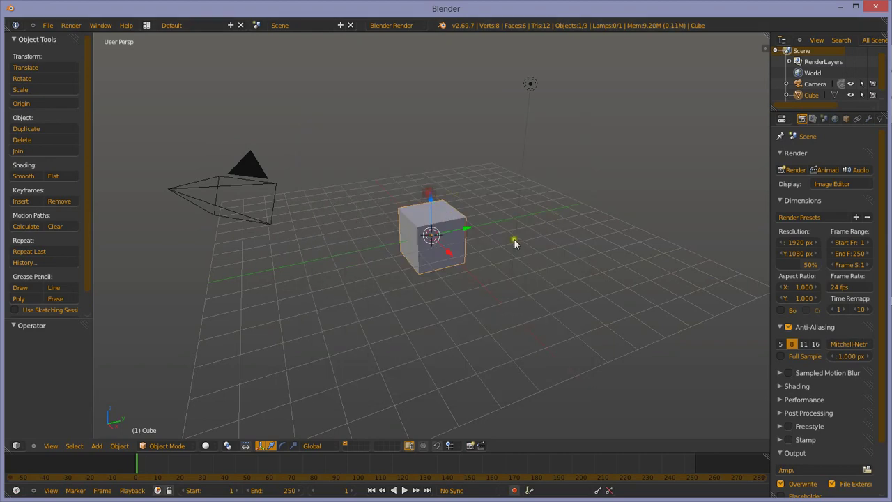
pyautogui.scroll(2, 411, 230)
pyautogui.scroll(2, 447, 216)
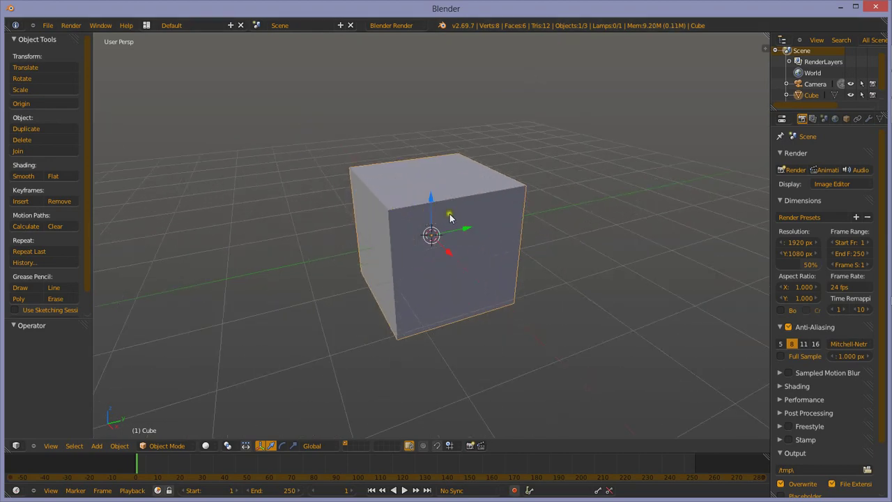
pyautogui.scroll(2, 433, 234)
pyautogui.press('Tab')
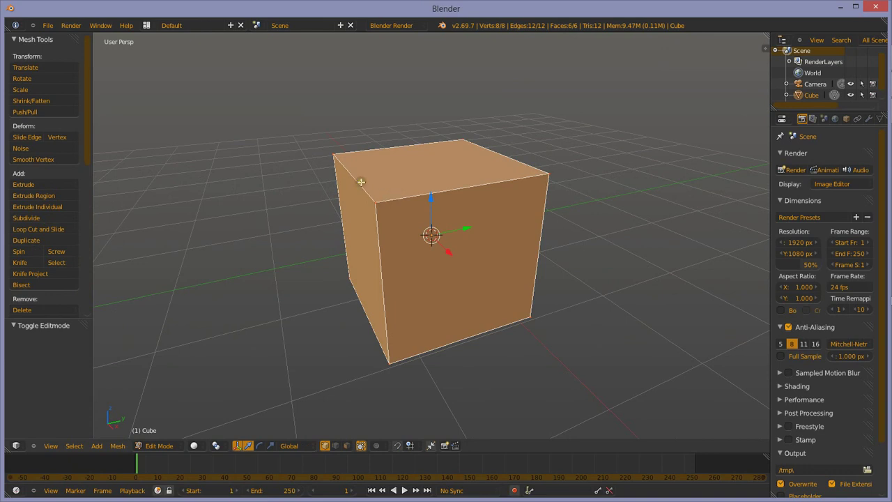
pyautogui.rightClick(335, 156)
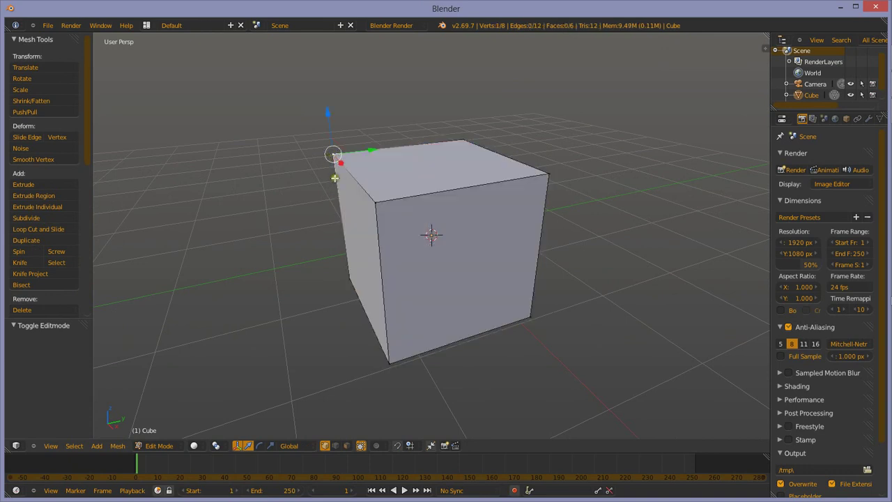
pyautogui.press('g')
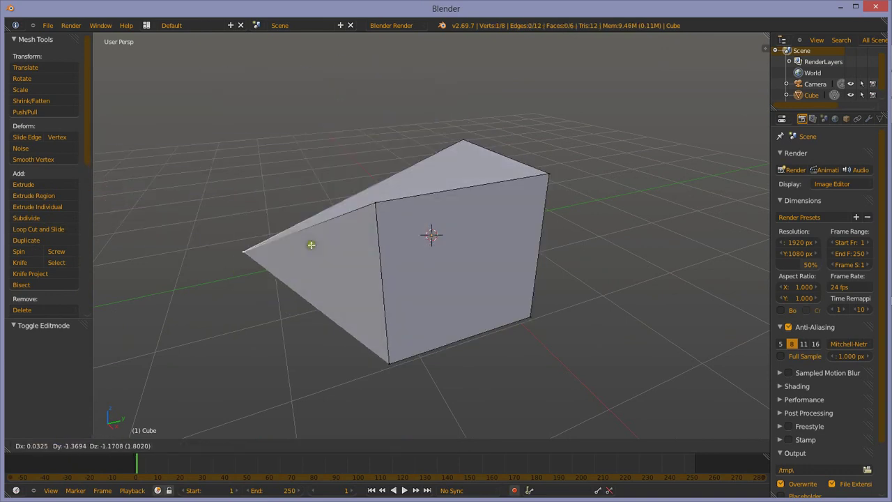
pyautogui.click(176, 150)
# - Briefly search for Bisect, then select the entire stretched mesh in Edit Mode
pyautogui.press('Tab')
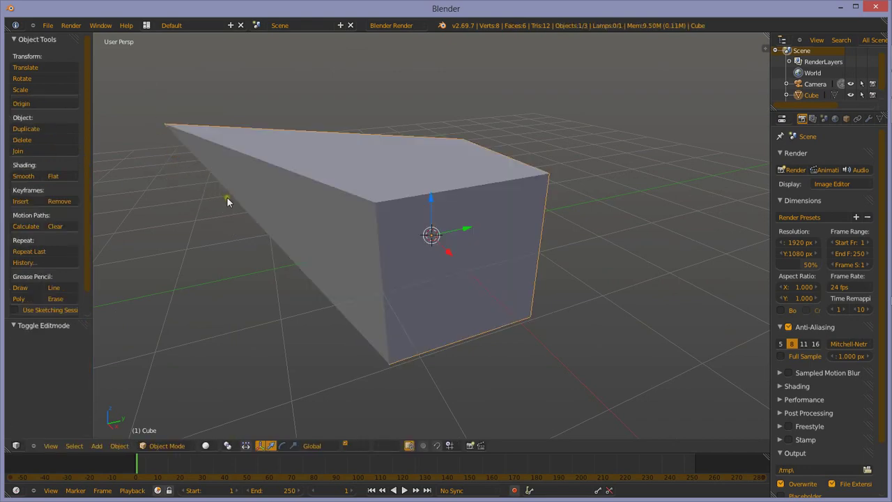
pyautogui.moveTo(230, 199)
pyautogui.mouseDown(button='middle')
pyautogui.moveTo(306, 207)
pyautogui.moveTo(255, 206)
pyautogui.mouseUp(button='middle')
pyautogui.press('space')
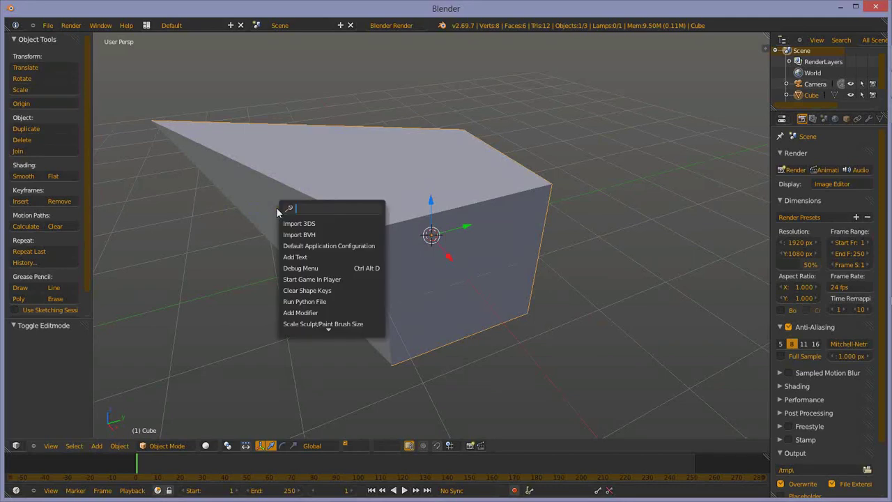
pyautogui.write('b')
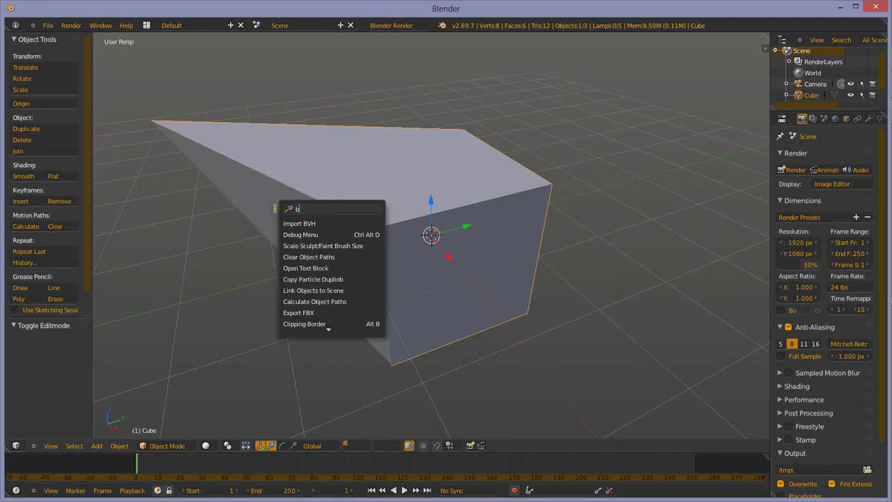
pyautogui.write('isec')
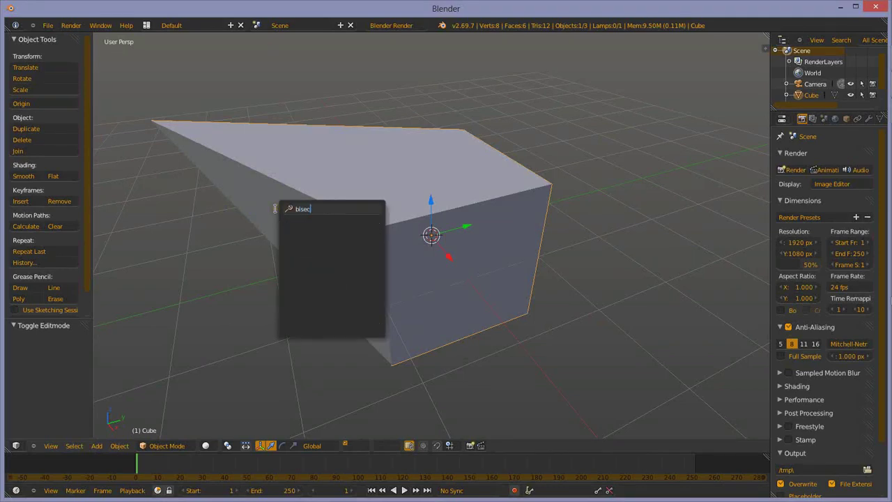
pyautogui.press('Escape')
pyautogui.press('Tab')
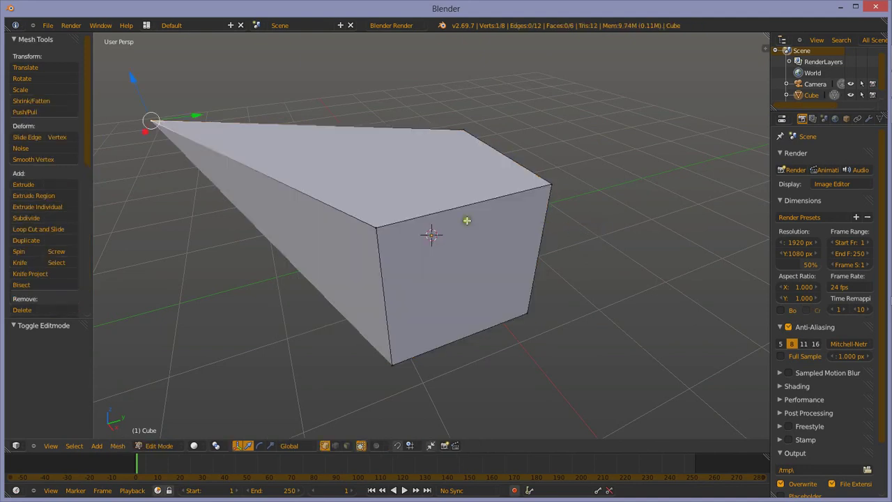
pyautogui.press('a')
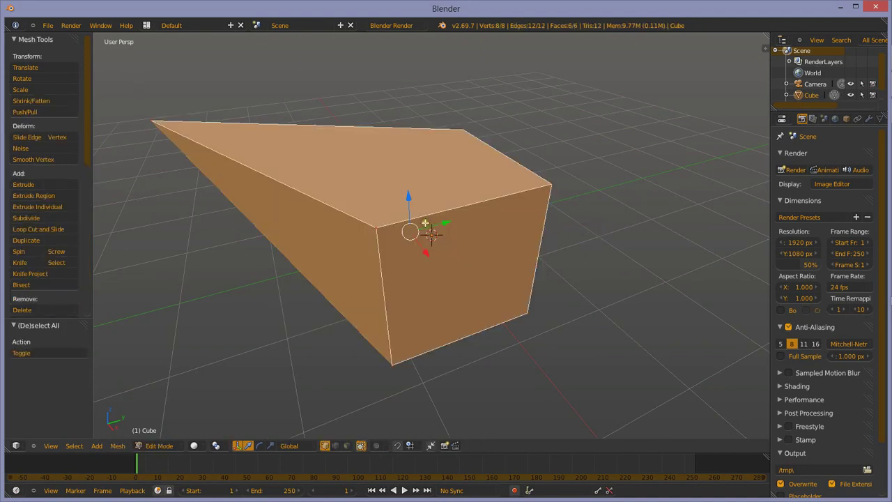
# - Bisect the mesh along a plane across its top (normal 0.356, 0.548, -0.757) and reopen its settings
pyautogui.press('space')
pyautogui.write('bi')
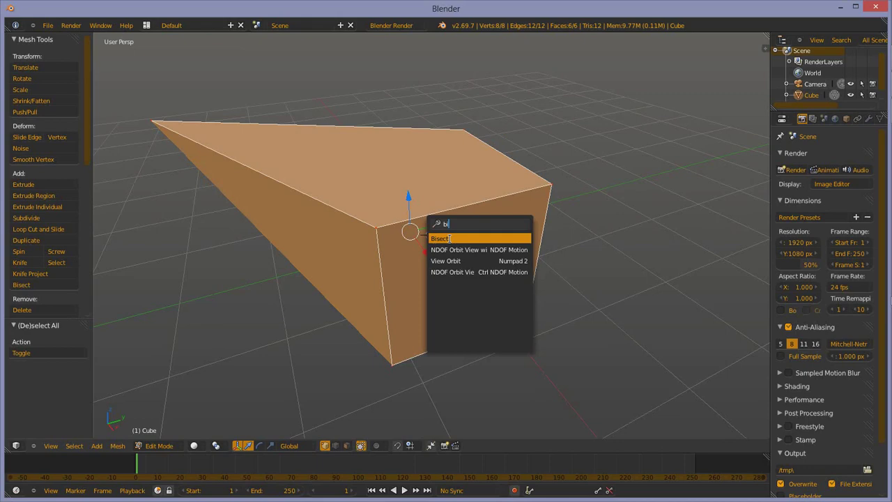
pyautogui.click(449, 238)
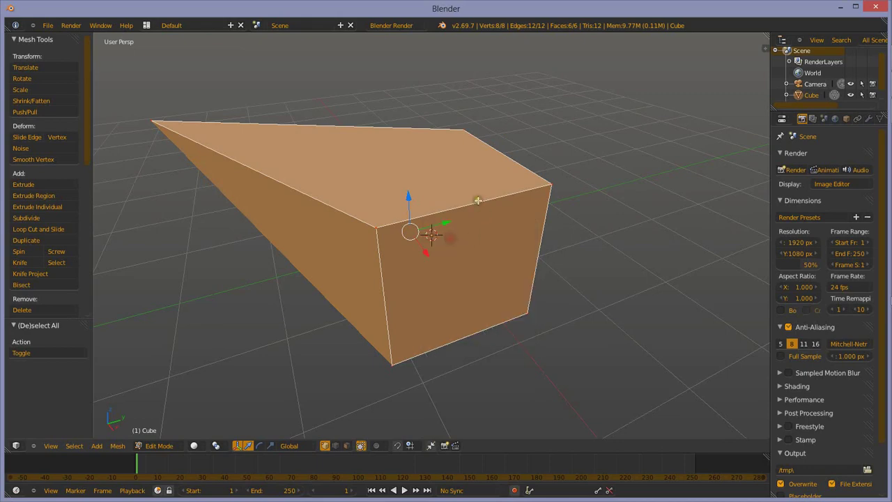
pyautogui.click(381, 93)
pyautogui.moveTo(381, 92); pyautogui.dragTo(376, 101)
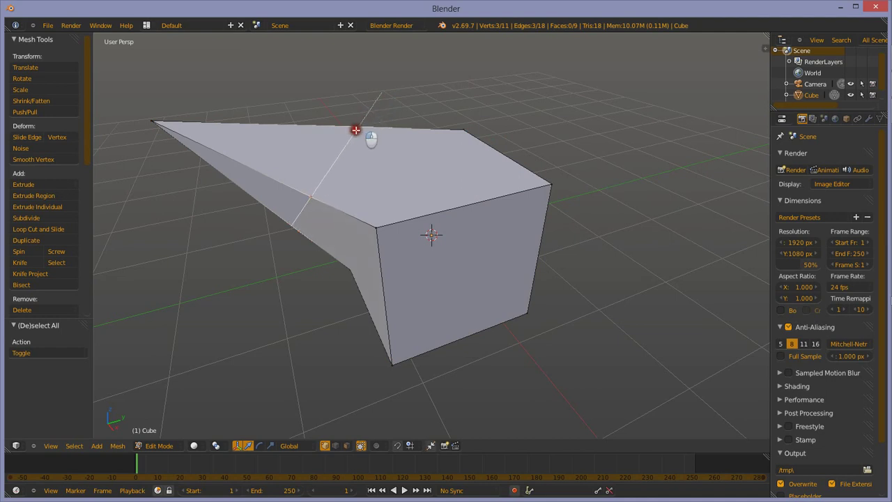
pyautogui.moveTo(355, 130); pyautogui.dragTo(297, 114)
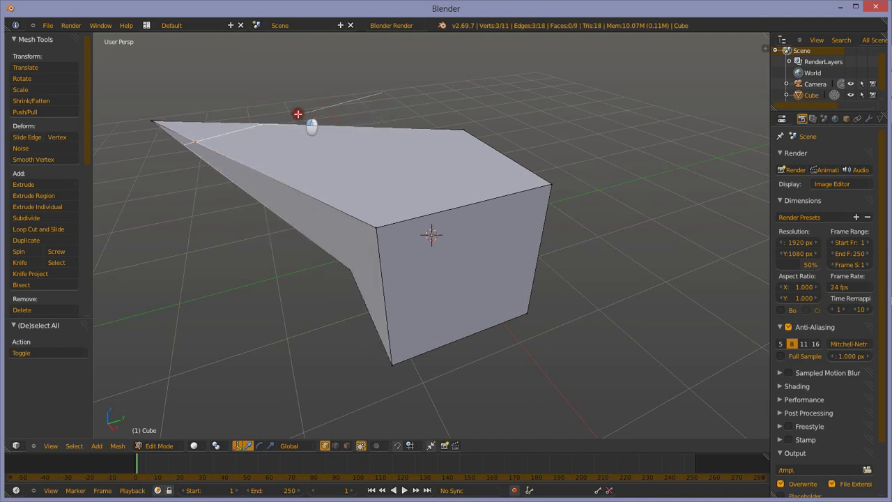
pyautogui.moveTo(298, 113); pyautogui.dragTo(355, 120)
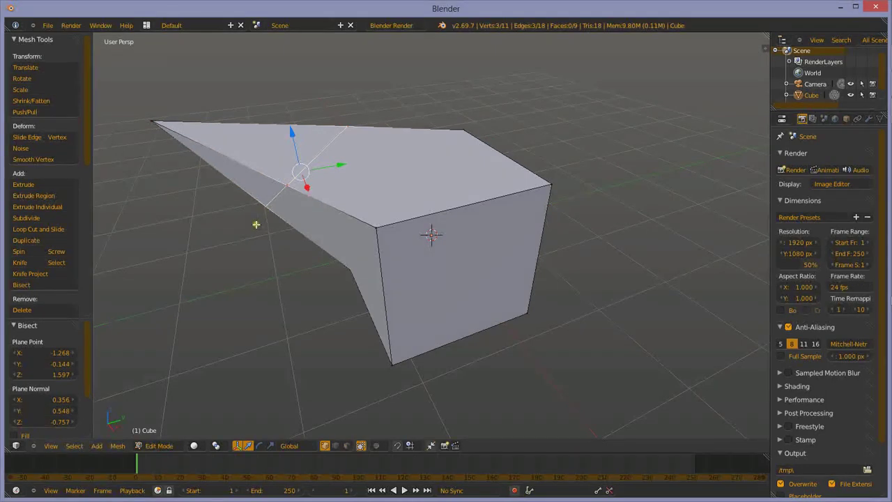
pyautogui.moveTo(189, 227)
pyautogui.mouseDown(button='middle')
pyautogui.moveTo(355, 174)
pyautogui.moveTo(373, 191)
pyautogui.moveTo(267, 211)
pyautogui.mouseUp(button='middle')
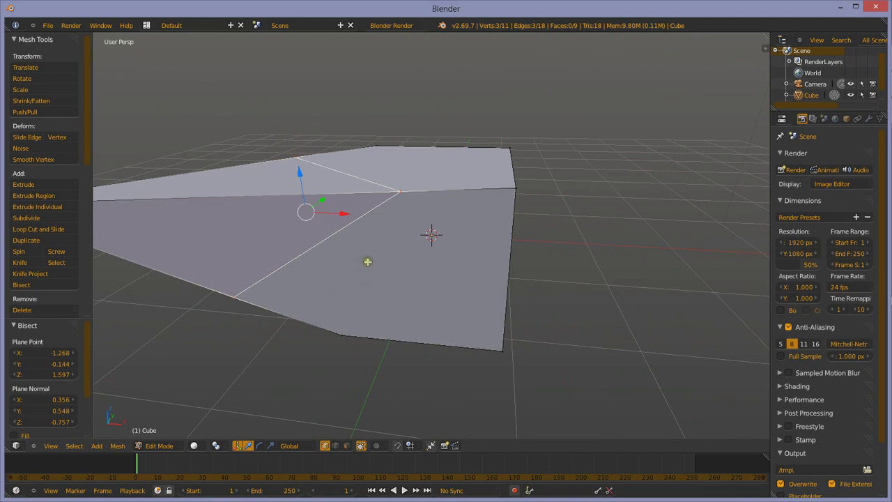
pyautogui.press('F6')
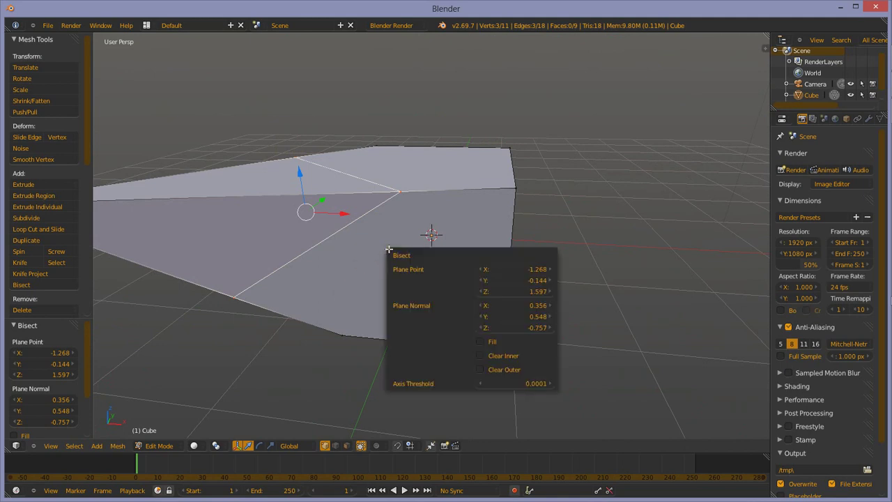
# - Test the Bisect Clear Inner, Clear Outer and Fill options, settling on Clear Inner
pyautogui.click(479, 356)
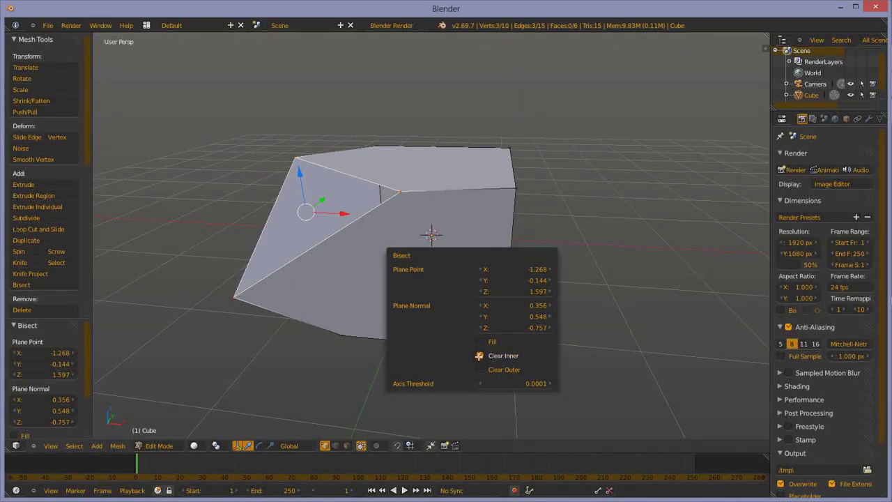
pyautogui.click(479, 341)
pyautogui.click(481, 341)
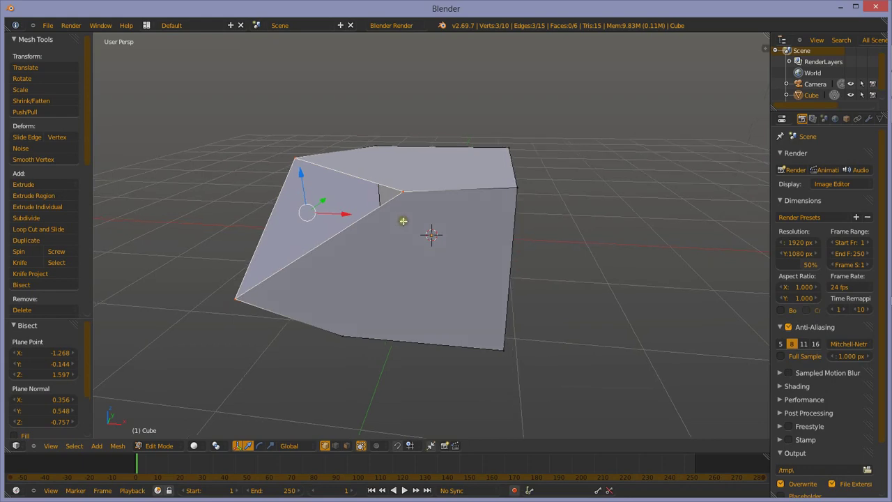
pyautogui.moveTo(400, 221)
pyautogui.mouseDown(button='middle')
pyautogui.moveTo(483, 221)
pyautogui.moveTo(436, 222)
pyautogui.mouseUp(button='middle')
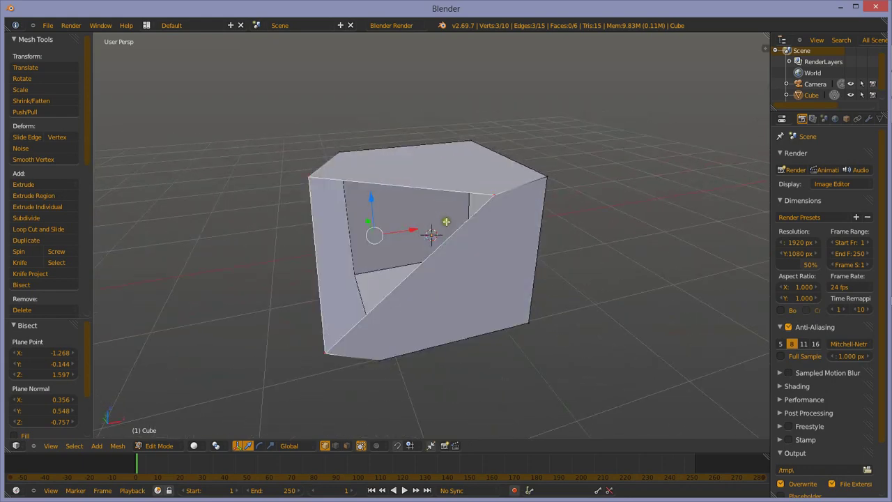
pyautogui.press('F6')
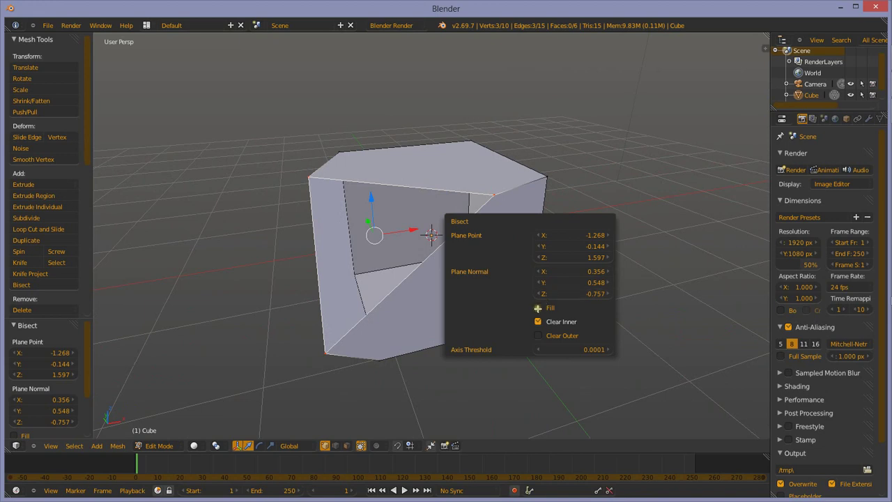
pyautogui.click(538, 308)
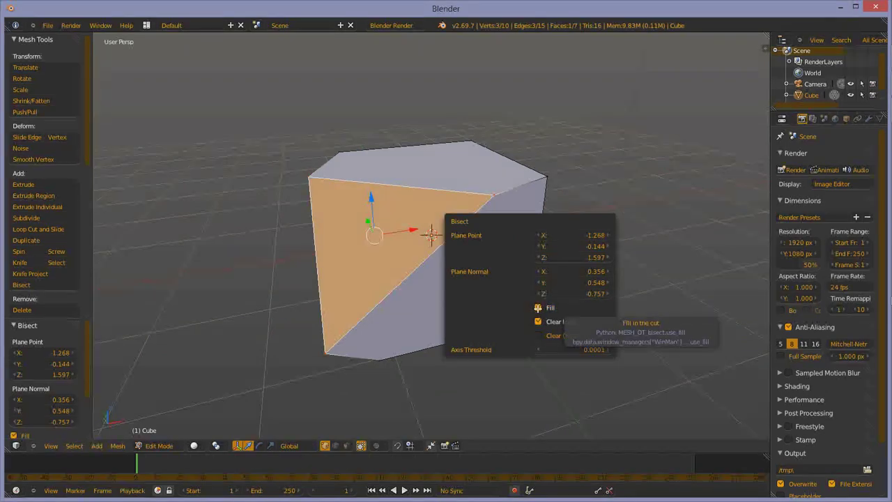
pyautogui.click(538, 307)
pyautogui.click(538, 321)
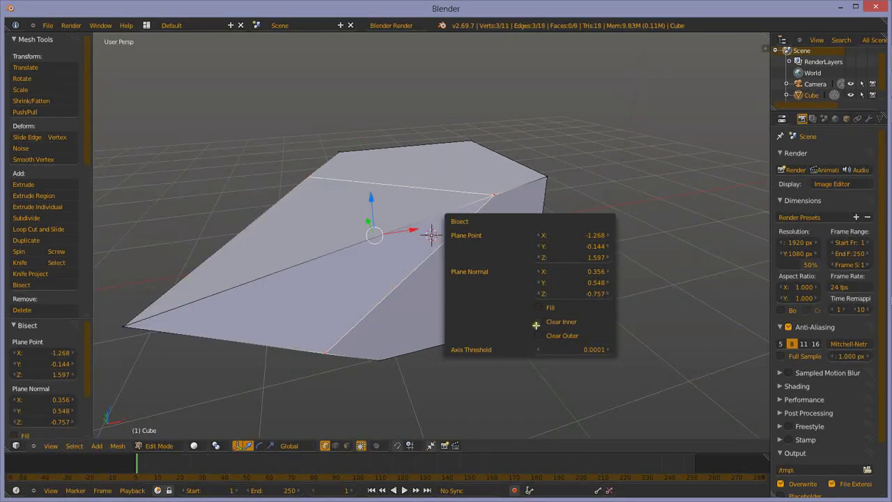
pyautogui.click(539, 335)
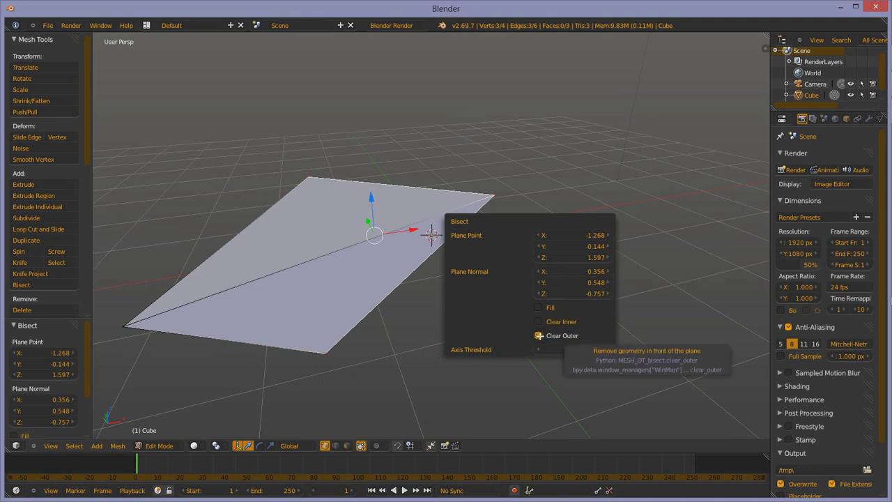
pyautogui.click(539, 335)
pyautogui.click(537, 321)
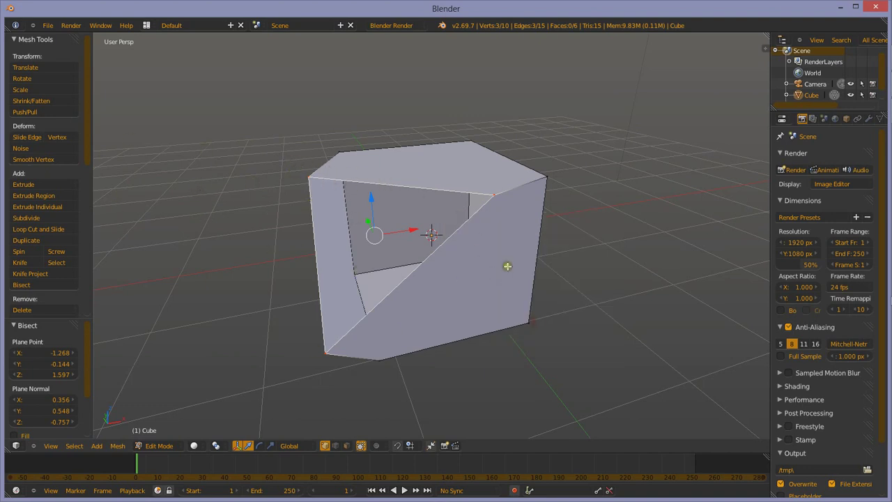
# - Enable Fill so the cut is capped with a flat face
pyautogui.press('F6')
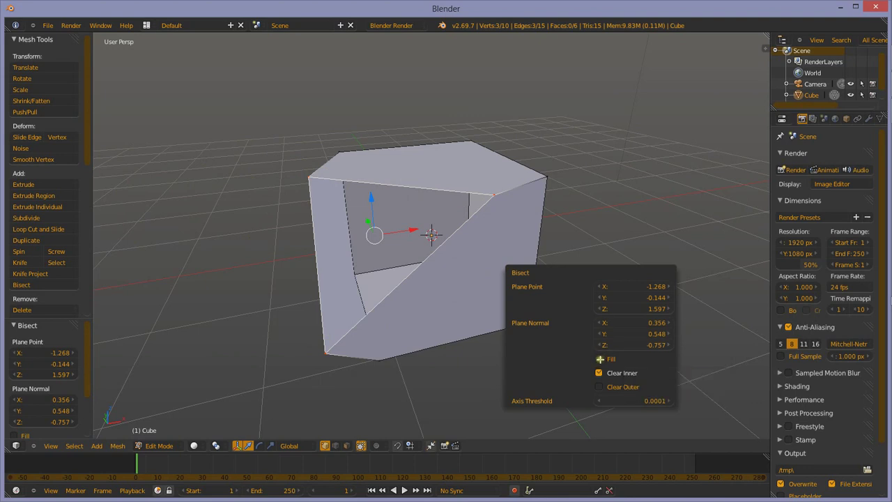
pyautogui.click(597, 359)
pyautogui.moveTo(514, 226); pyautogui.dragTo(429, 234, button='middle')
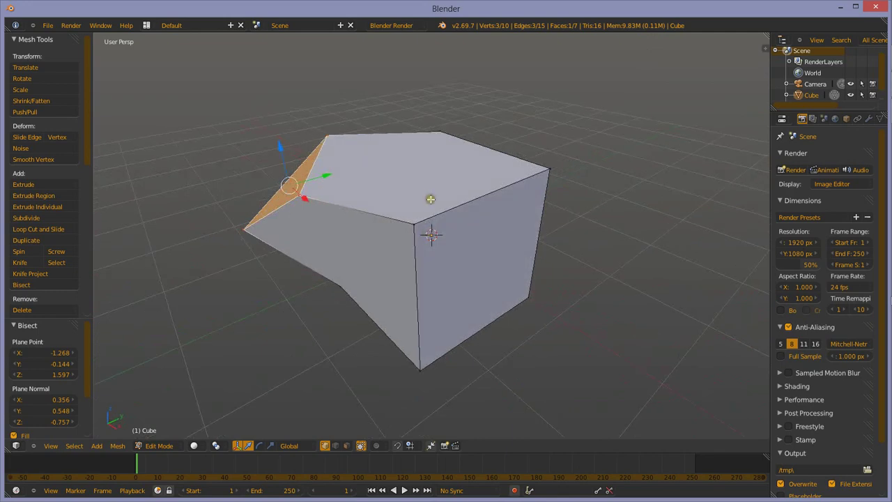
pyautogui.scroll(-1, 431, 201)
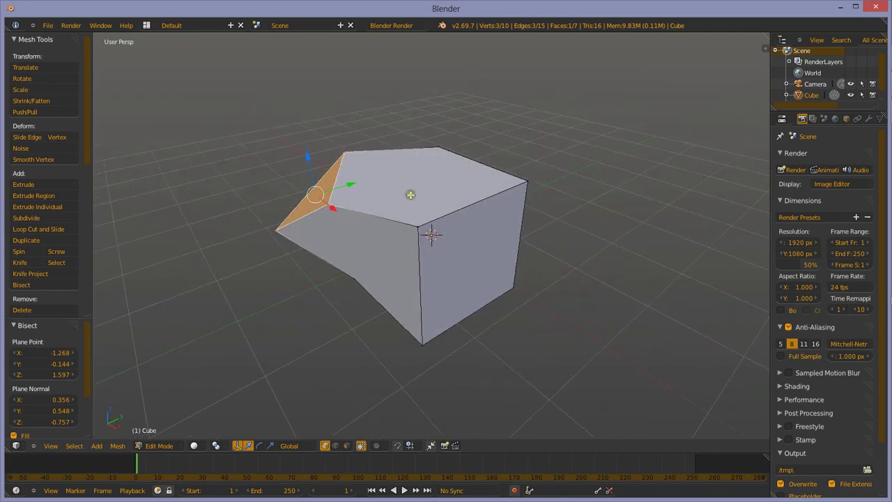
# - Delete the bisected cube in Object Mode, leaving only the camera and lamp
pyautogui.press('Tab')
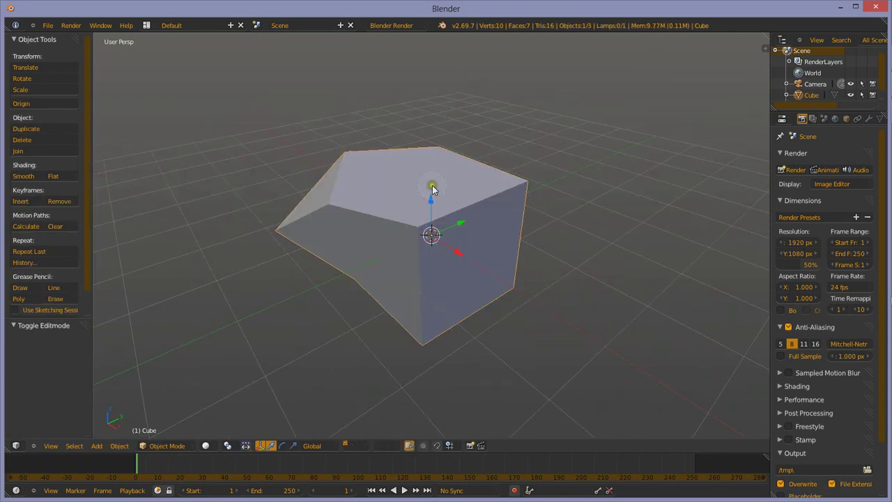
pyautogui.rightClick(466, 168)
pyautogui.press('x')
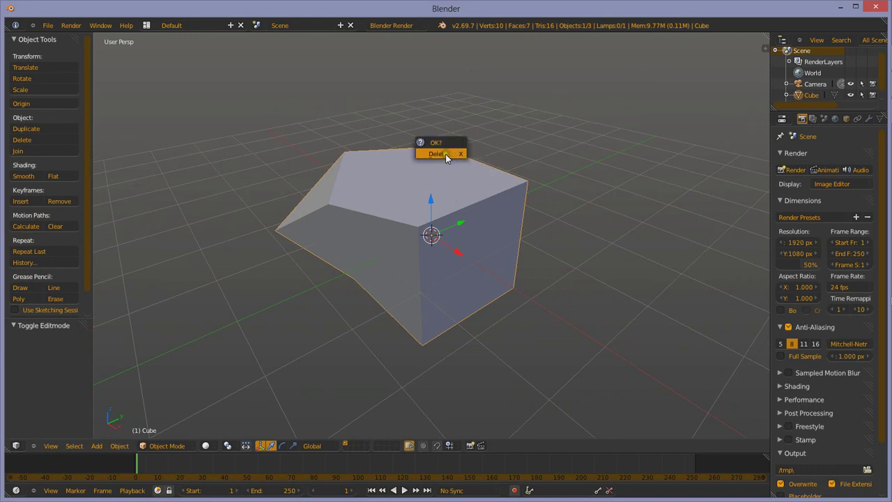
pyautogui.click(446, 154)
pyautogui.hotkey('shift', 'a')
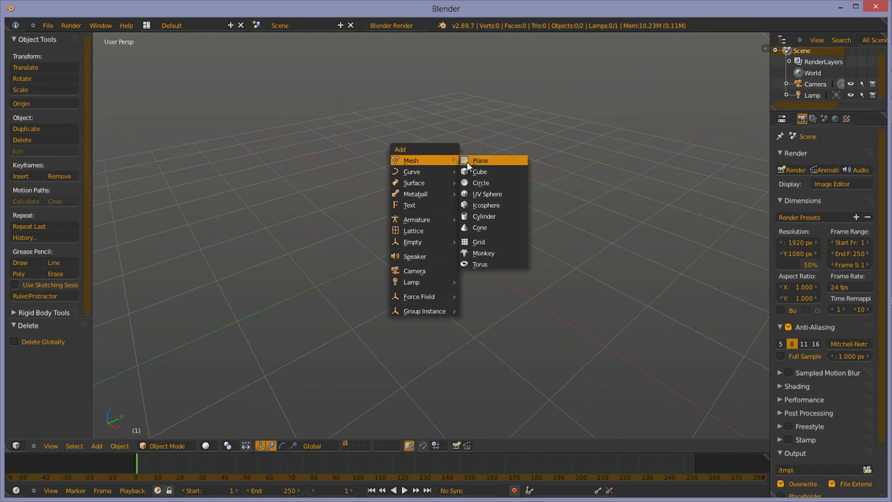
pyautogui.moveTo(412, 161)
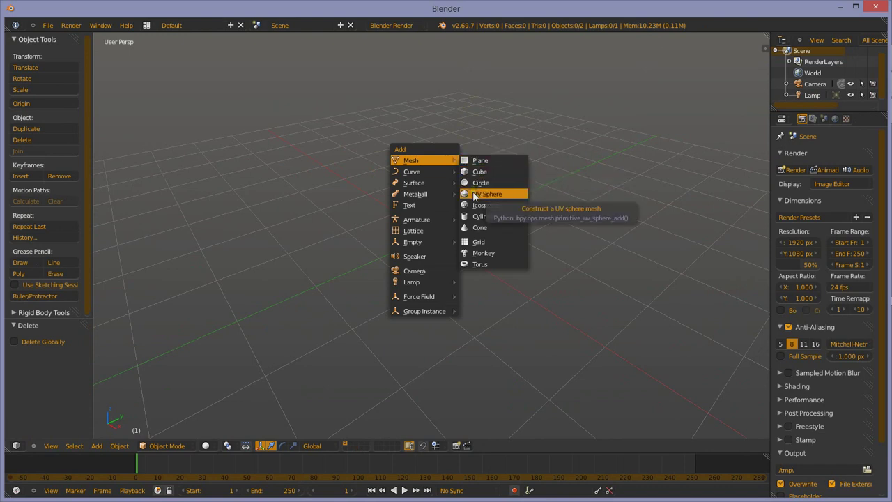
# - Add a new cube with a level 3 Subsurf modifier and widen Properties to view it
pyautogui.click(478, 172)
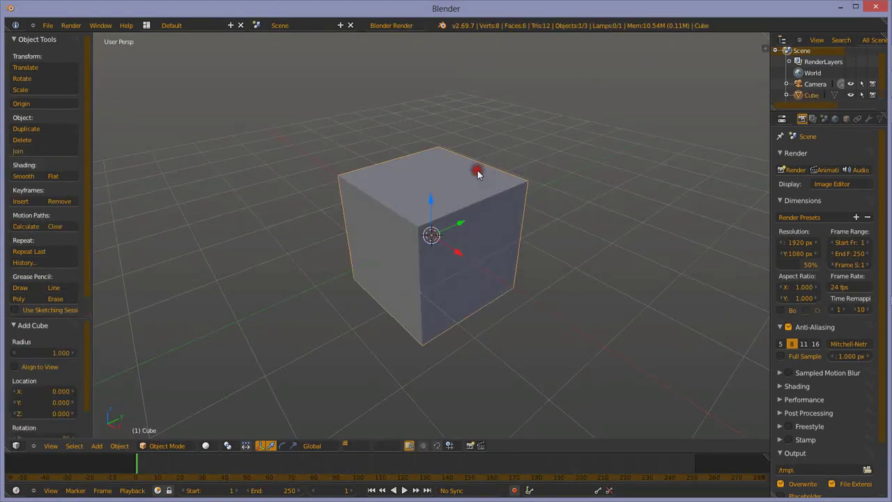
pyautogui.press('Tab')
pyautogui.press('Tab')
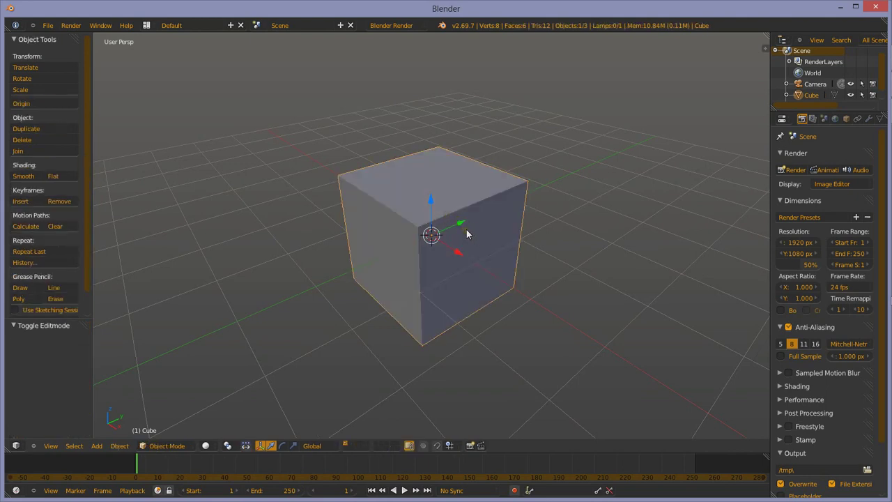
pyautogui.hotkey('ctrl', '3')
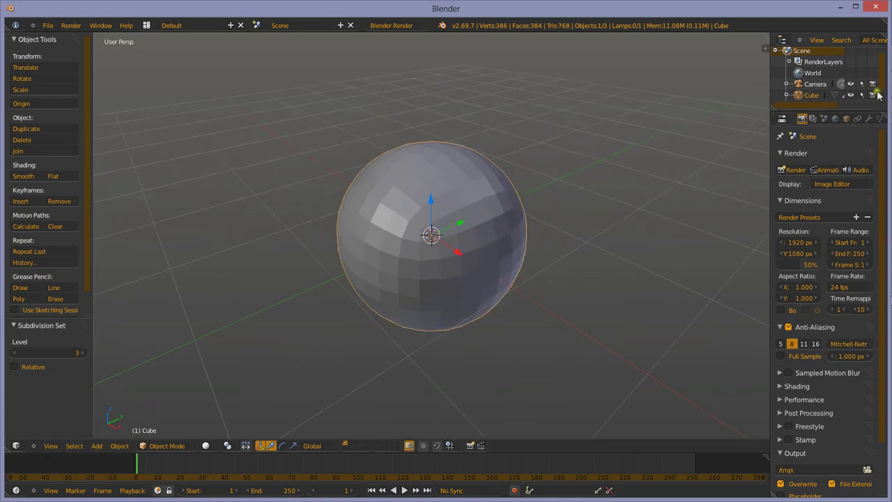
pyautogui.click(868, 118)
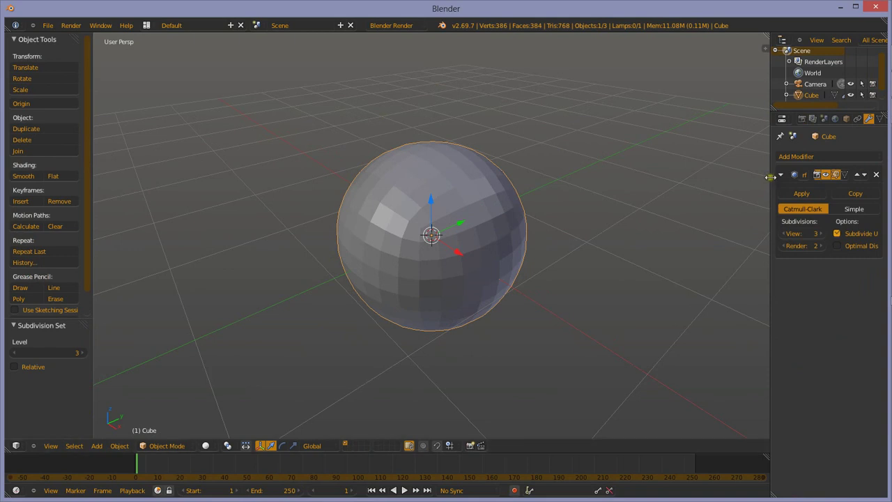
pyautogui.moveTo(770, 177); pyautogui.dragTo(652, 186)
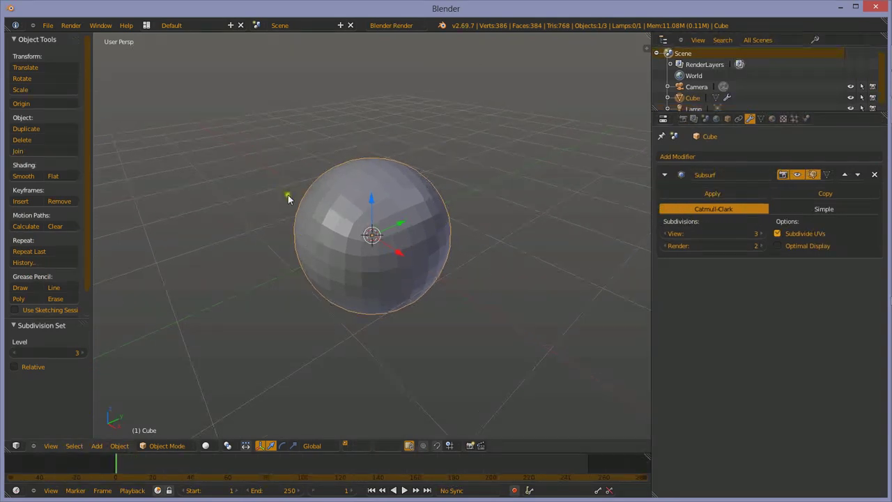
# - Apply the Subsurf modifier, making the sphere real geometry with 386 vertices and 384 faces
pyautogui.press('Tab')
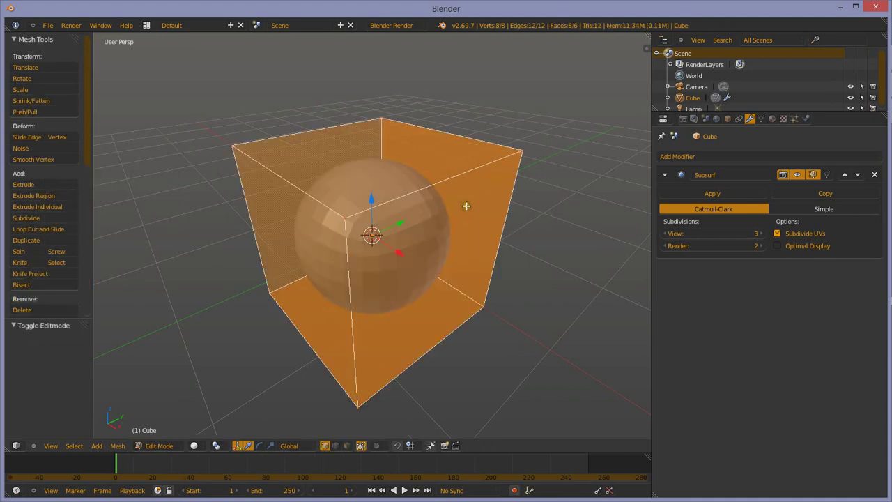
pyautogui.press('Tab')
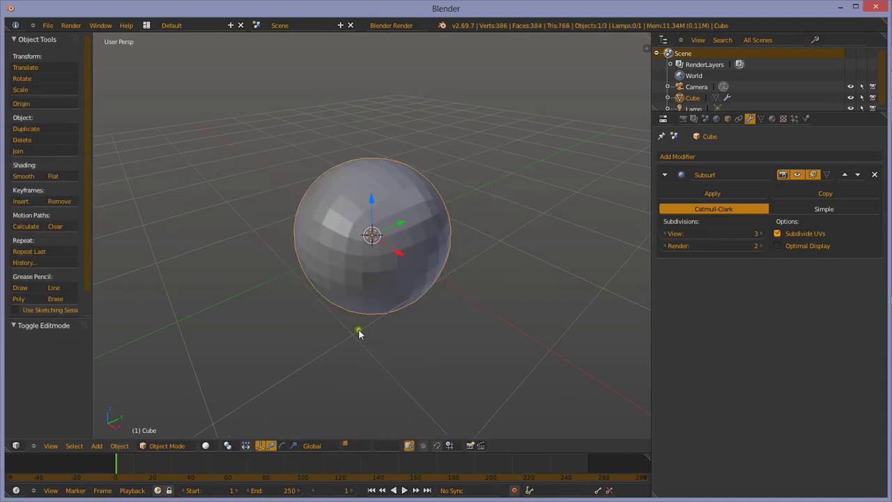
pyautogui.click(701, 193)
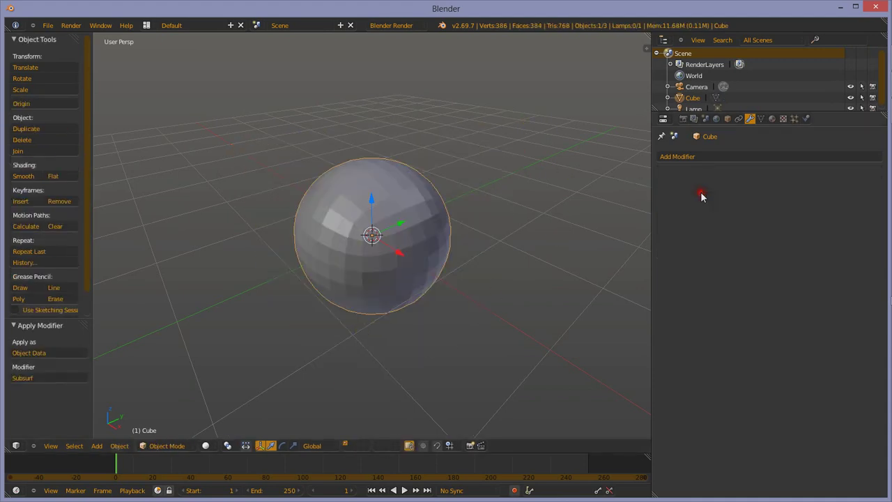
pyautogui.press('Tab')
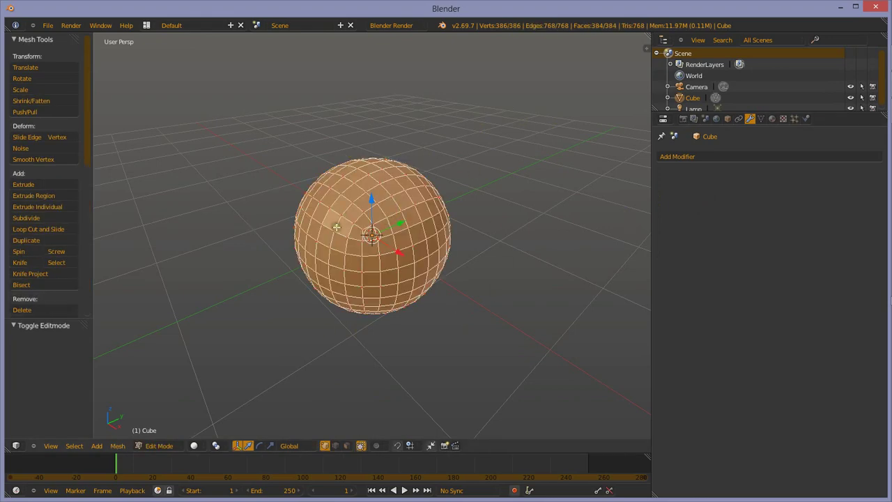
pyautogui.moveTo(335, 227)
pyautogui.mouseDown(button='middle')
pyautogui.moveTo(441, 217)
pyautogui.moveTo(362, 198)
pyautogui.mouseUp(button='middle')
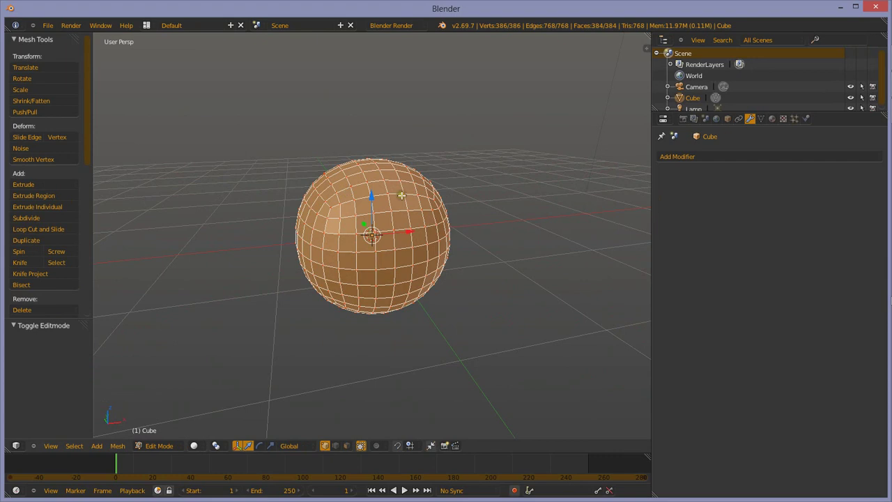
pyautogui.press('Tab')
pyautogui.scroll(-3, 286, 223)
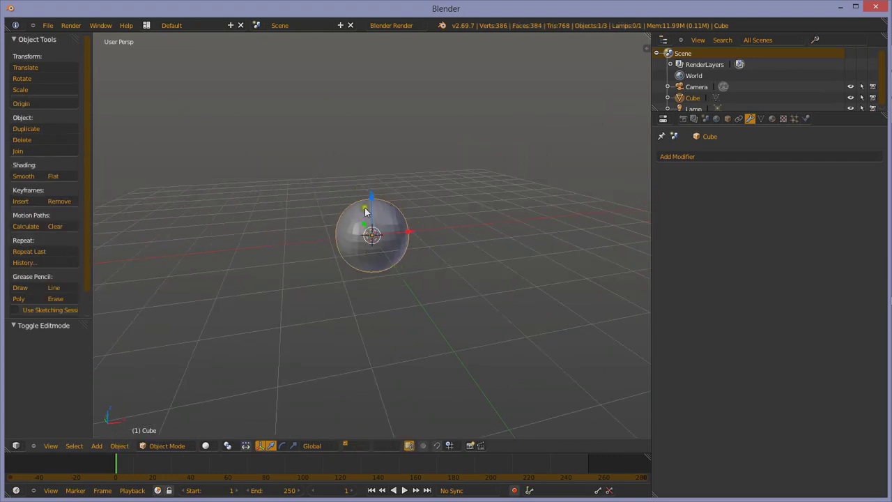
pyautogui.hotkey('shift', 'a')
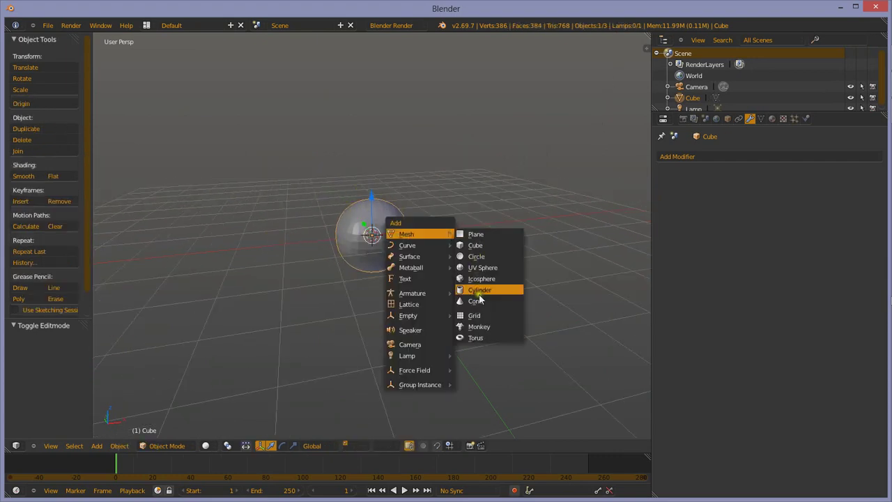
# - Add a UV sphere at X 2.482 and frame its top vertex in Edit Mode
pyautogui.click(478, 268)
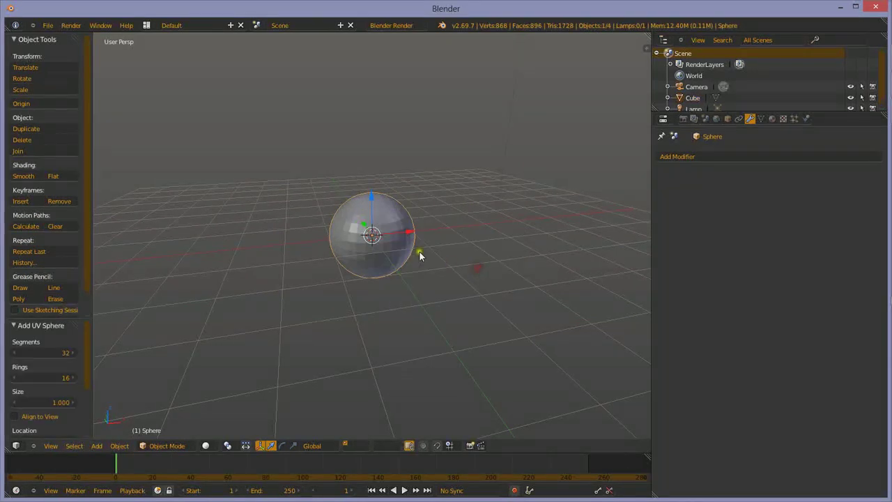
pyautogui.moveTo(411, 235); pyautogui.dragTo(507, 235)
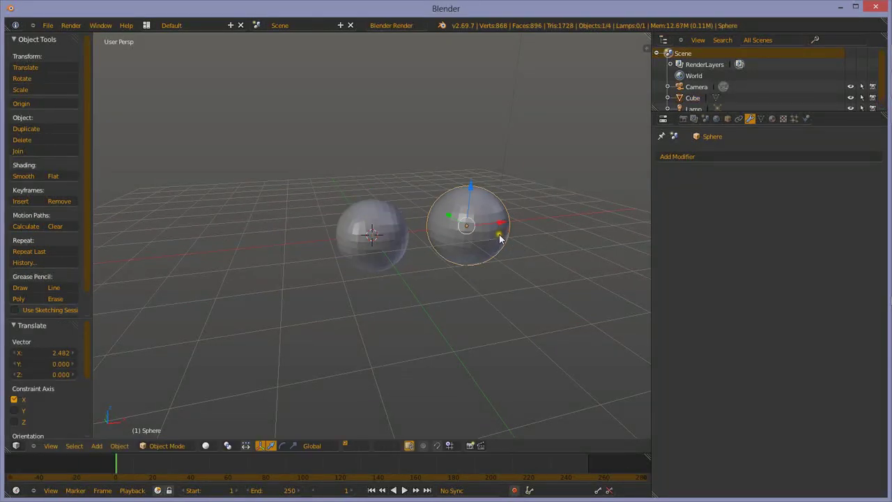
pyautogui.press('Tab')
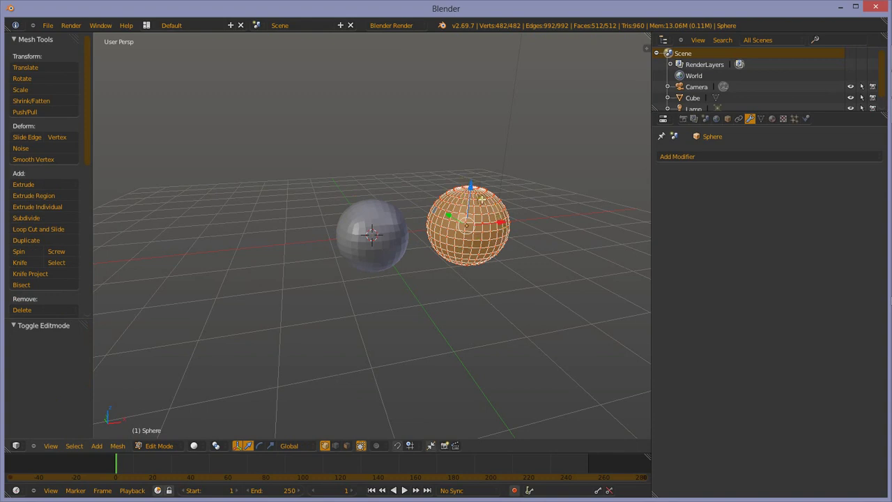
pyautogui.moveTo(482, 200); pyautogui.dragTo(488, 195, button='middle')
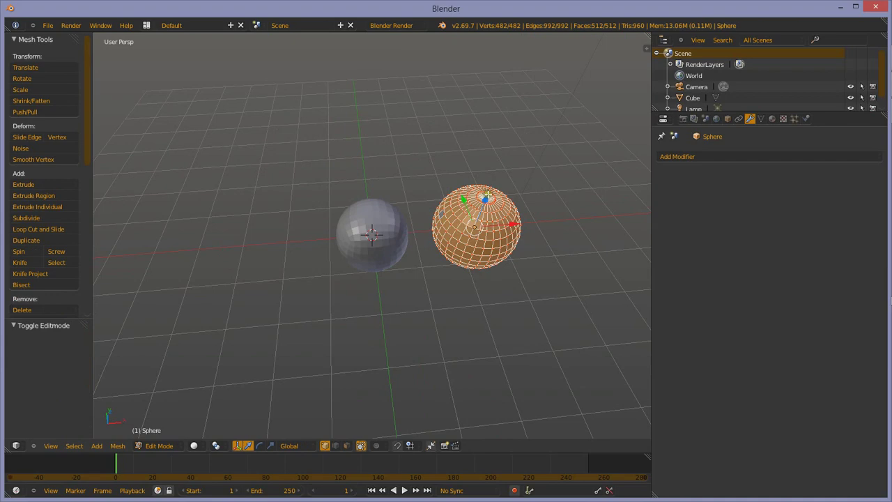
pyautogui.rightClick(487, 198)
pyautogui.press('KP_Decimal')
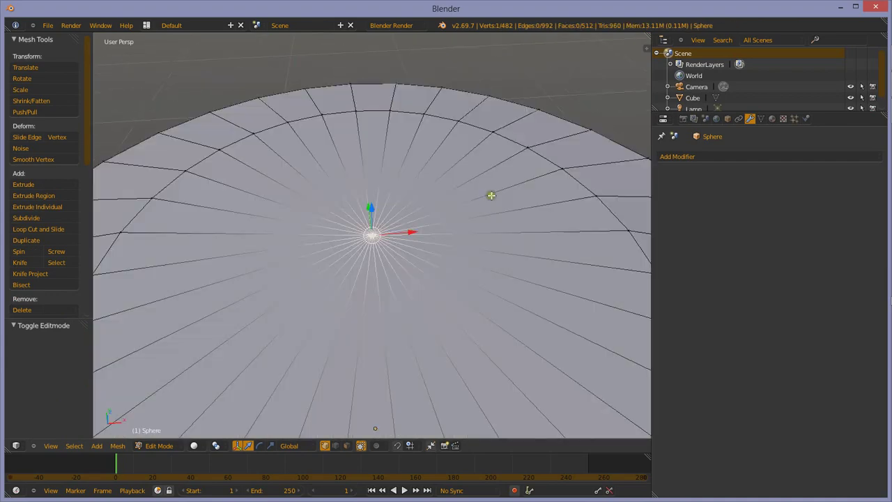
pyautogui.scroll(-1, 418, 202)
pyautogui.scroll(-3, 436, 214)
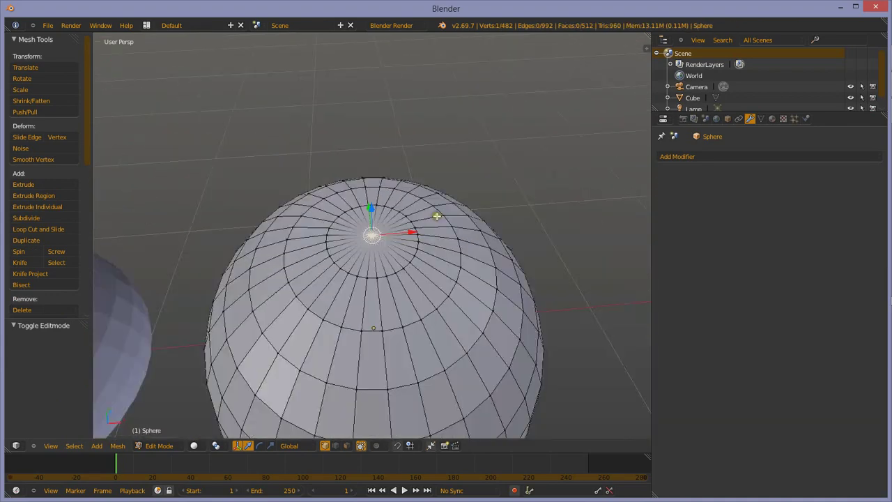
pyautogui.scroll(-3, 303, 247)
pyautogui.press('Tab')
# - Inspect the original sphere's mesh, then delete the UV sphere on the right
pyautogui.rightClick(195, 281)
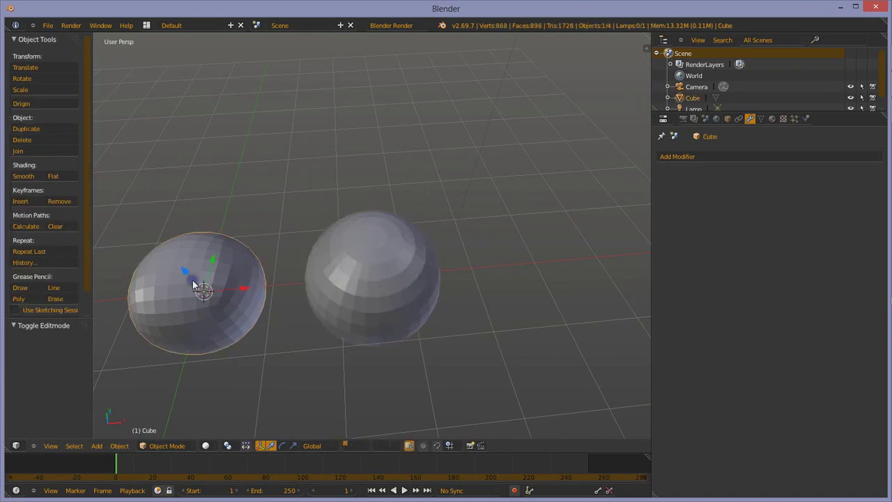
pyautogui.press('Tab')
pyautogui.scroll(2, 199, 272)
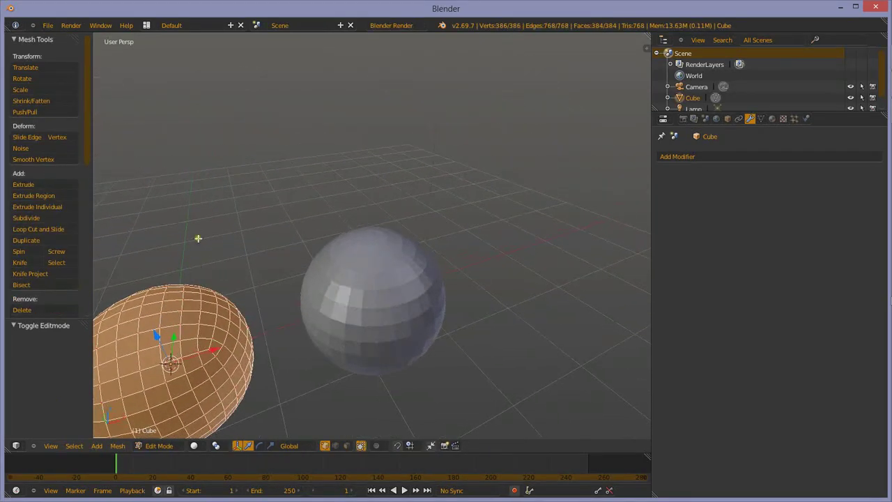
pyautogui.scroll(-3, 197, 237)
pyautogui.moveTo(274, 319); pyautogui.dragTo(250, 265, button='middle')
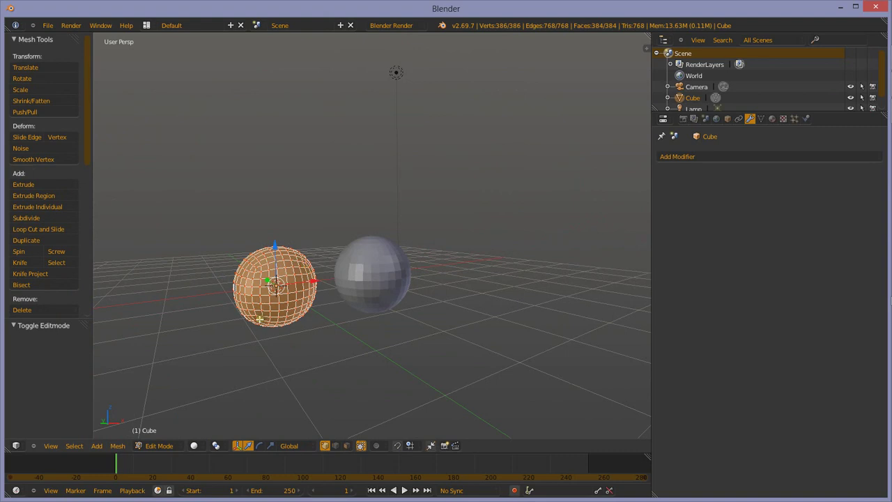
pyautogui.moveTo(268, 277); pyautogui.dragTo(237, 274, button='middle')
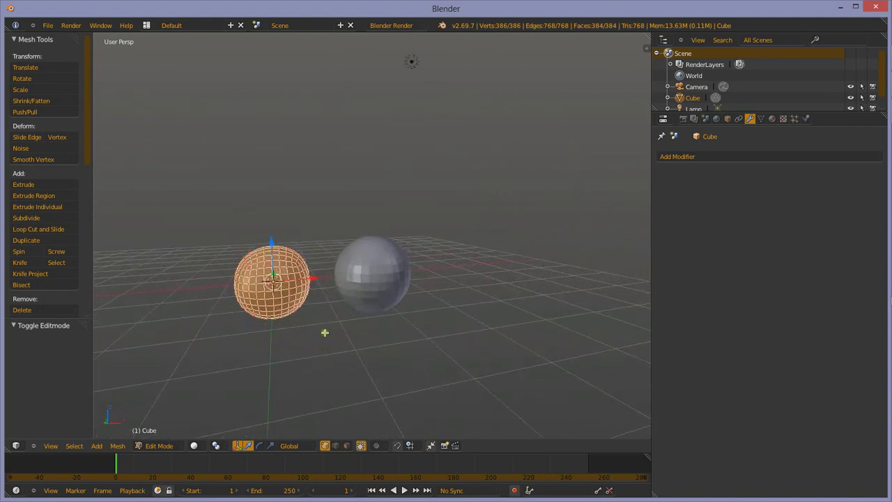
pyautogui.press('Tab')
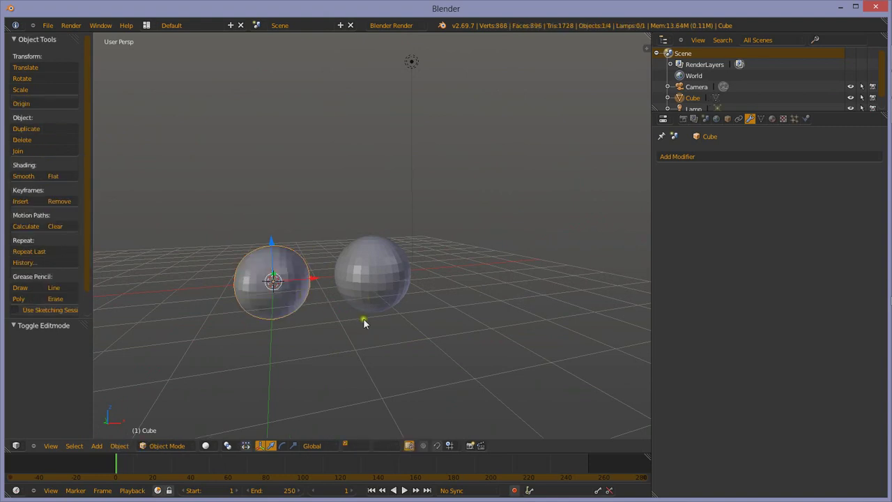
pyautogui.rightClick(377, 270)
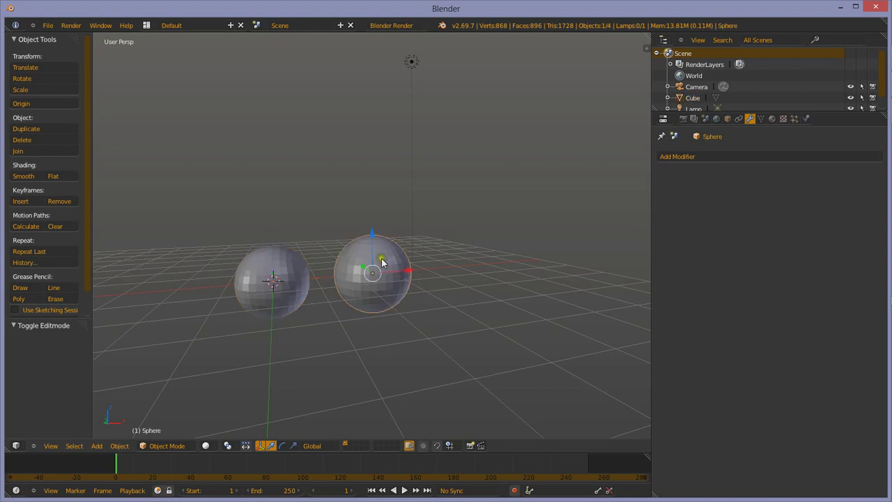
pyautogui.press('Delete')
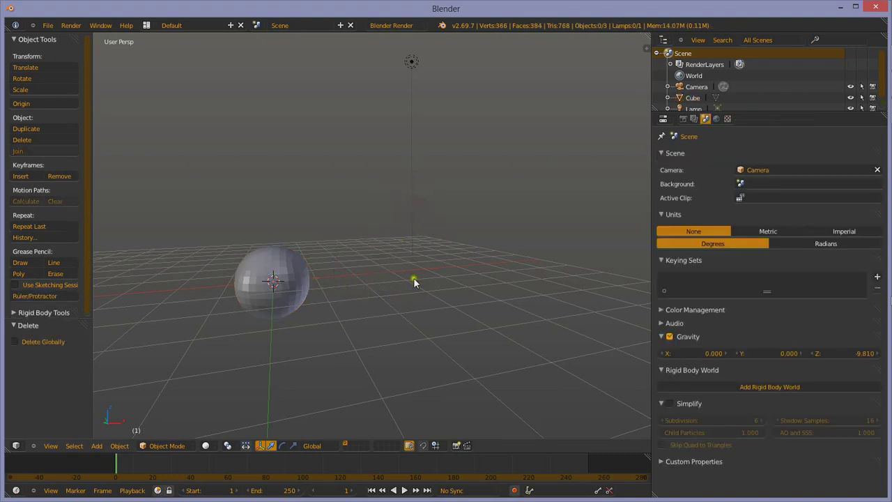
pyautogui.hotkey('shift', 'a')
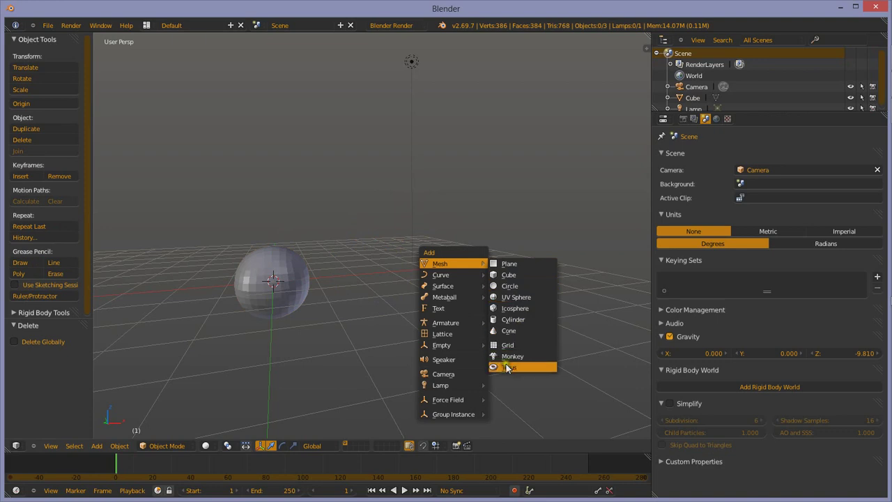
pyautogui.click(512, 309)
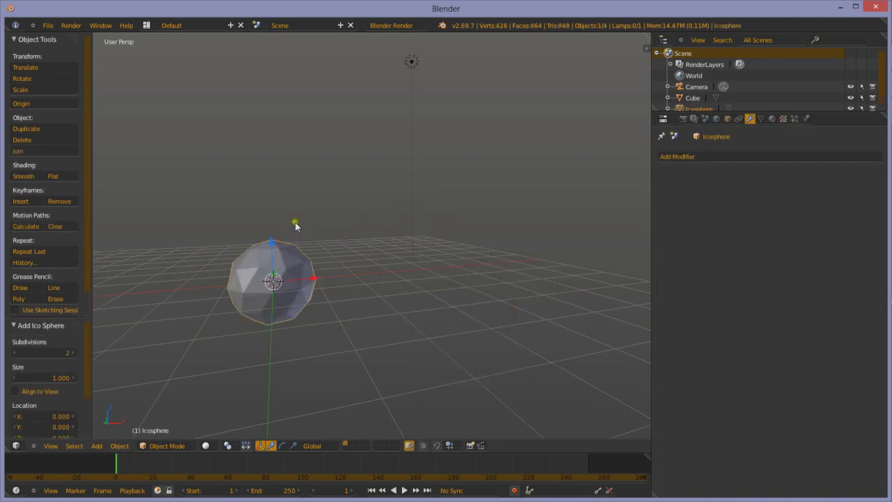
pyautogui.moveTo(296, 225)
pyautogui.mouseDown(button='middle')
pyautogui.moveTo(263, 283)
pyautogui.moveTo(305, 311)
pyautogui.mouseUp(button='middle')
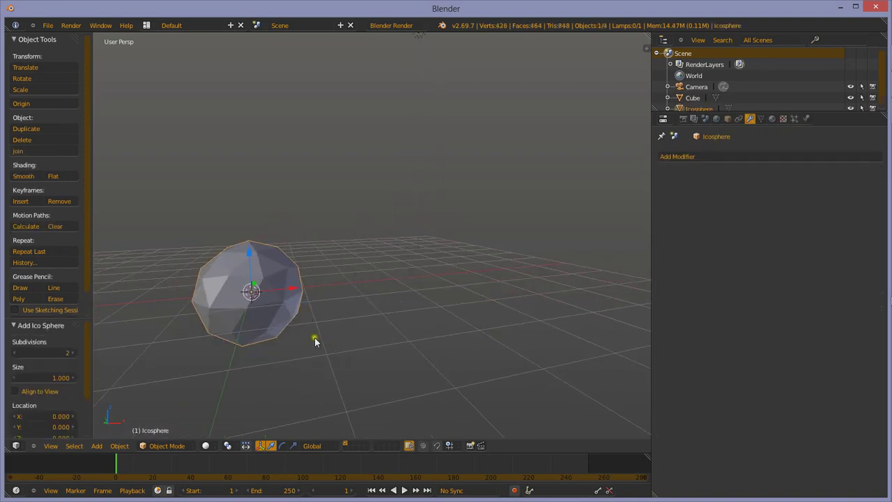
pyautogui.press('g')
pyautogui.click(474, 340)
pyautogui.press('Tab')
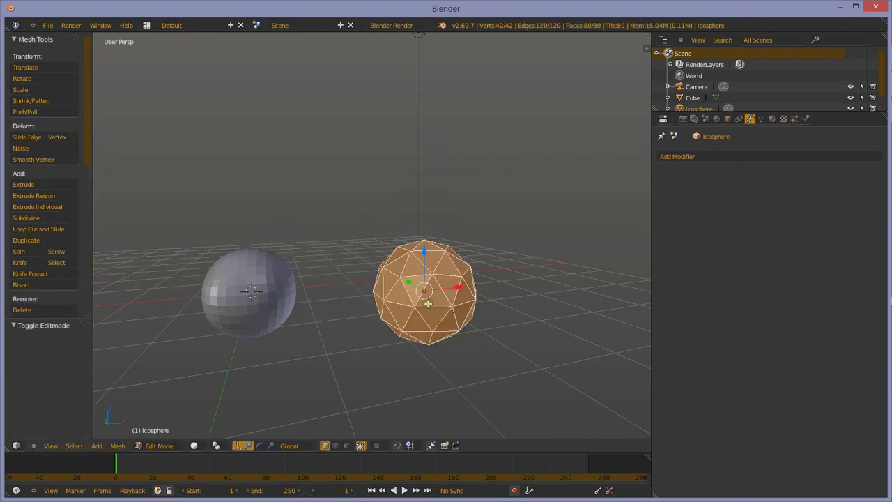
pyautogui.scroll(2, 428, 301)
pyautogui.scroll(-3, 433, 275)
pyautogui.press('Tab')
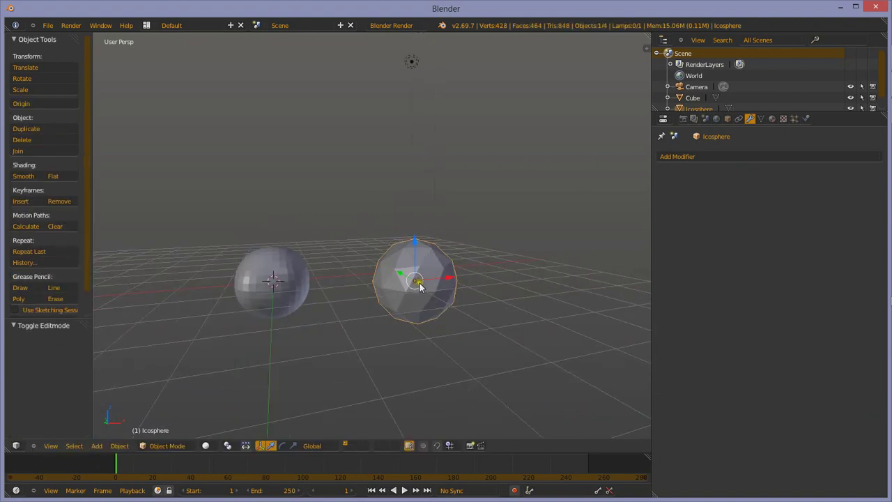
pyautogui.press('x')
pyautogui.click(376, 255)
pyautogui.scroll(4, 232, 275)
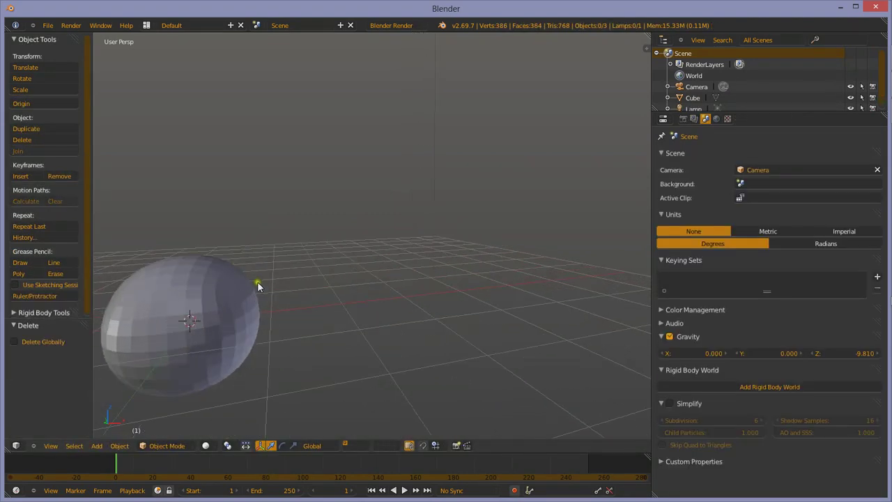
pyautogui.moveTo(232, 274)
pyautogui.mouseDown(button='middle')
pyautogui.moveTo(295, 286)
pyautogui.moveTo(408, 247)
pyautogui.mouseUp(button='middle')
pyautogui.scroll(-4, 383, 292)
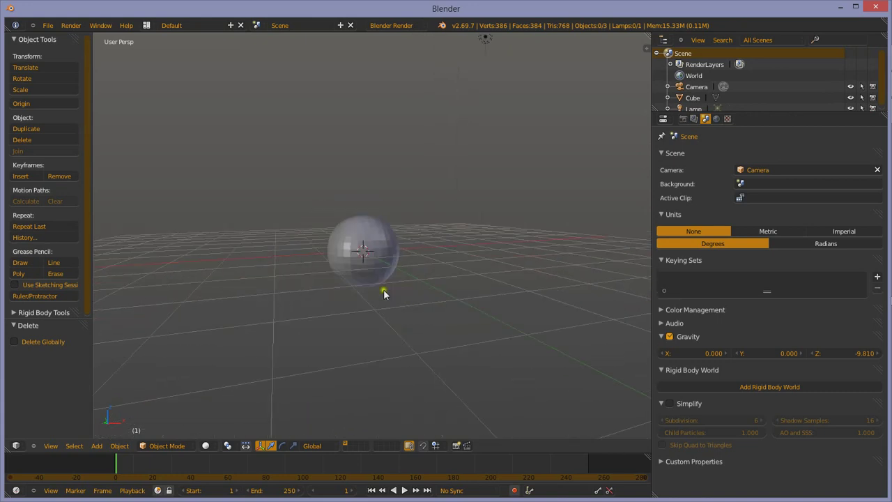
# - Scale the sphere to 1.778 along X and 2.560 along Y into an egg shape
pyautogui.rightClick(372, 246)
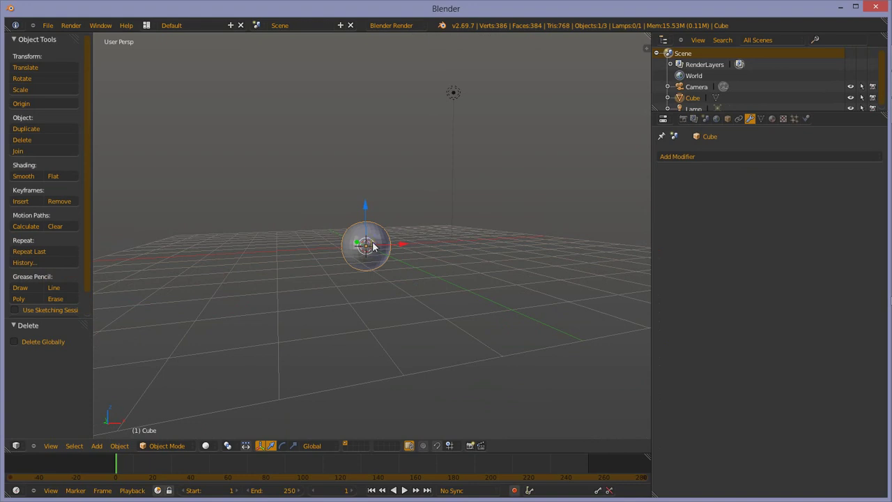
pyautogui.press('s')
pyautogui.press('x')
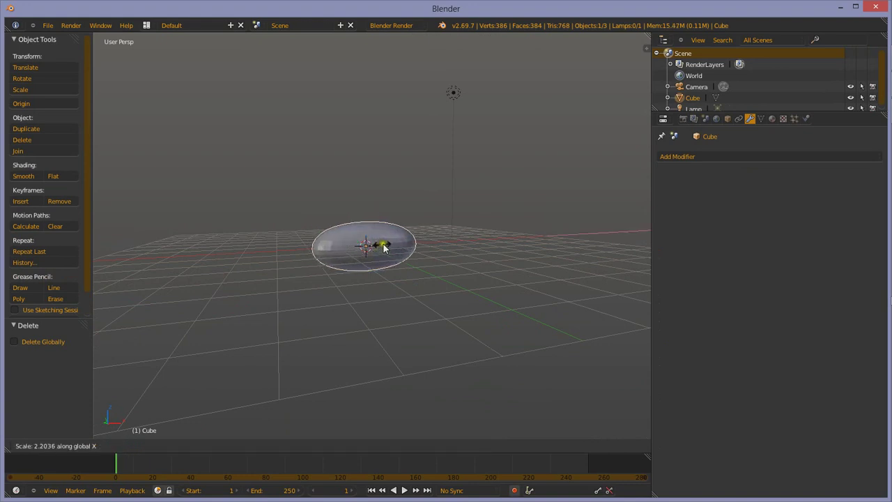
pyautogui.click(380, 244)
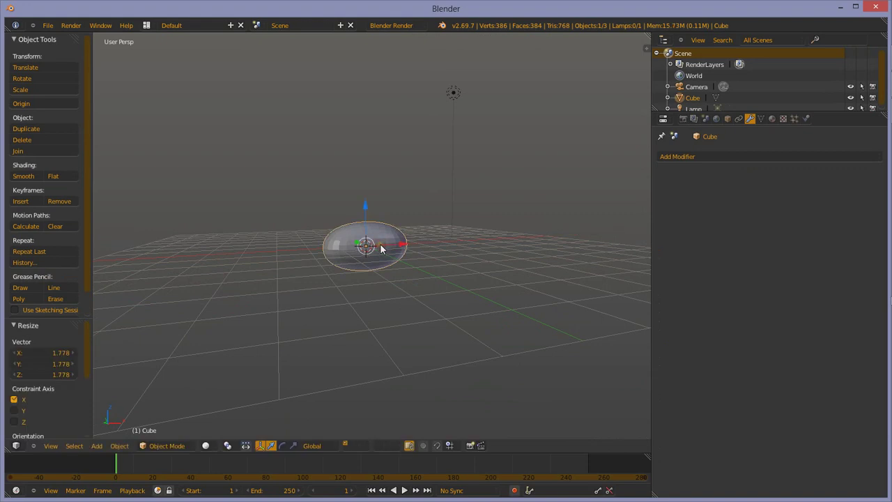
pyautogui.press('s')
pyautogui.press('y')
pyautogui.click(377, 278)
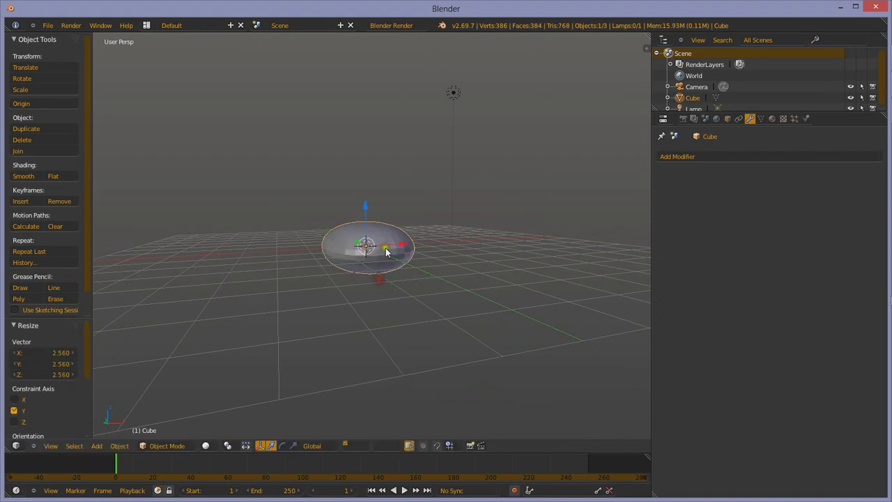
# - Switch to top view and enter Edit Mode on the egg mesh
pyautogui.moveTo(386, 252); pyautogui.dragTo(365, 316, button='middle')
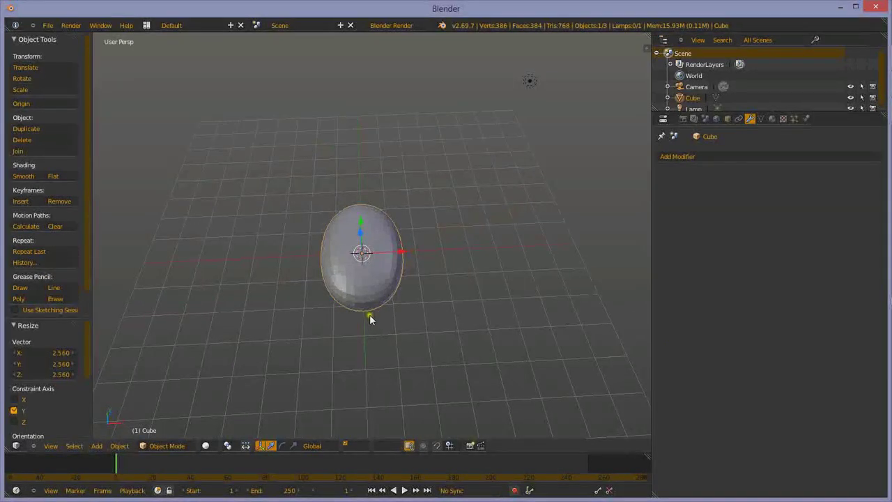
pyautogui.press('KP_7')
pyautogui.scroll(3, 377, 259)
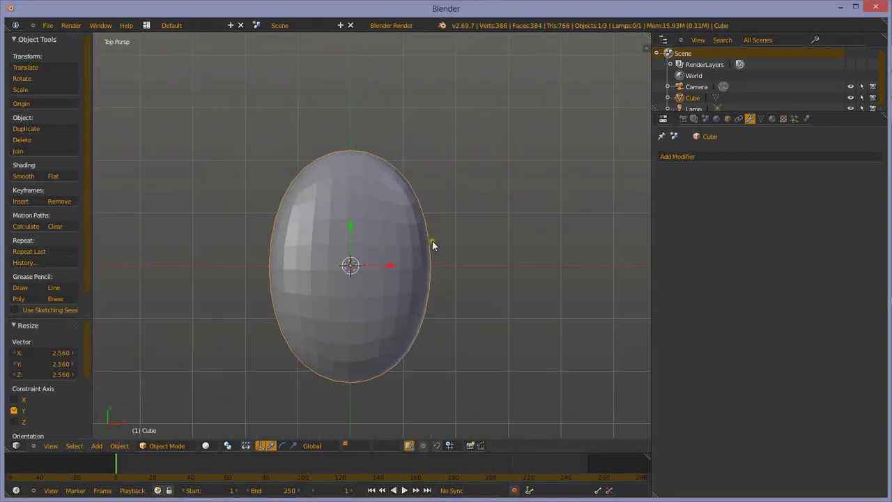
pyautogui.press('Tab')
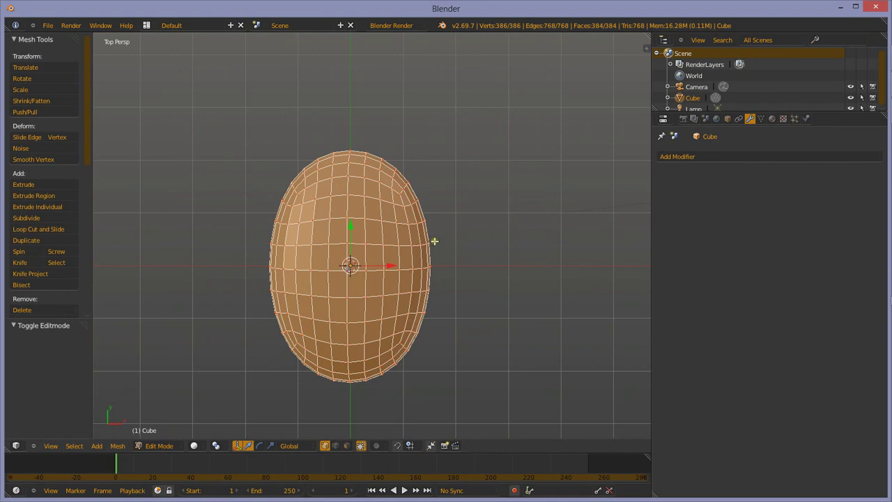
pyautogui.press('space')
pyautogui.write('Bisect')
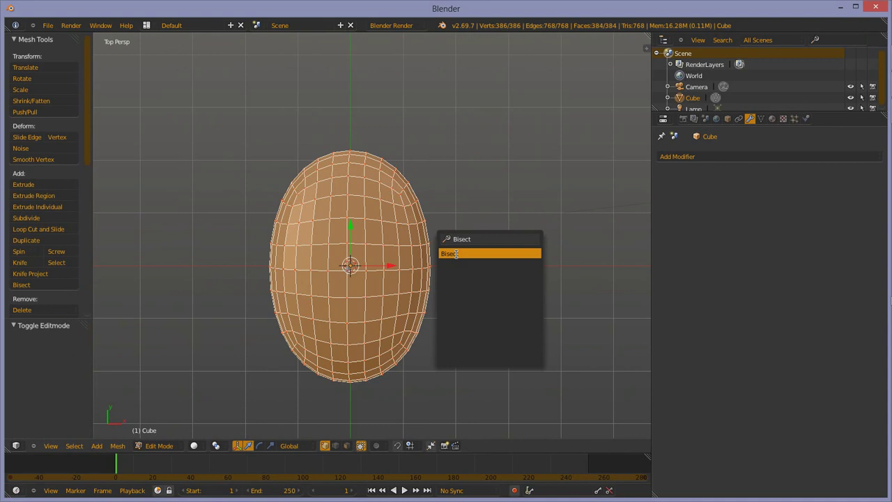
pyautogui.click(456, 254)
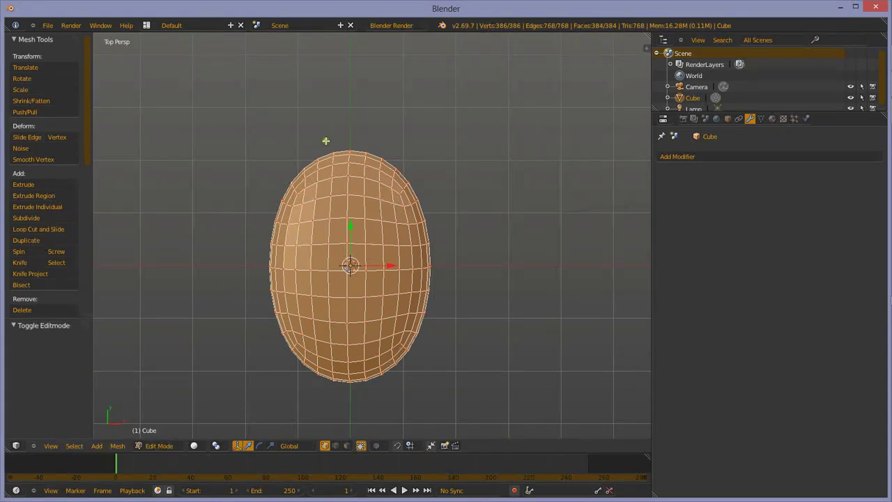
pyautogui.moveTo(350, 132)
pyautogui.mouseDown()
pyautogui.moveTo(237, 184)
pyautogui.moveTo(311, 124)
pyautogui.moveTo(386, 153)
pyautogui.moveTo(346, 245)
pyautogui.moveTo(272, 193)
pyautogui.moveTo(388, 130)
pyautogui.moveTo(362, 112)
pyautogui.moveTo(374, 124)
pyautogui.moveTo(392, 122)
pyautogui.mouseUp()
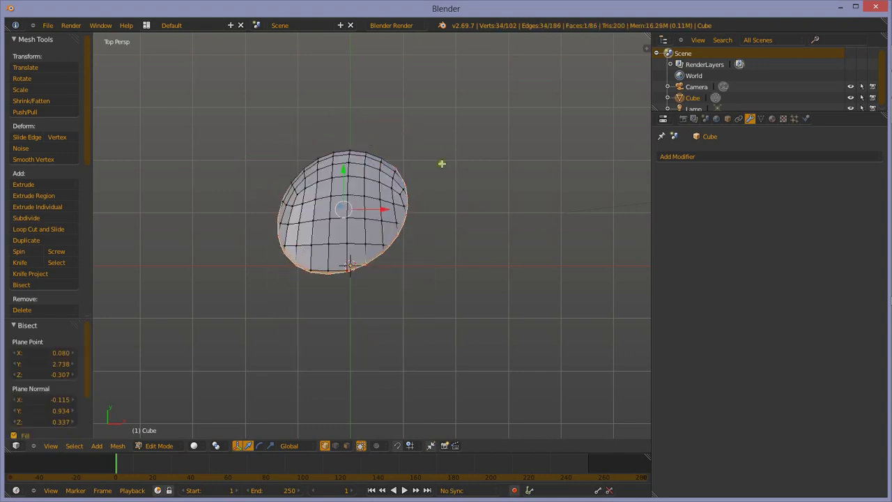
pyautogui.hotkey('ctrl', 'z')
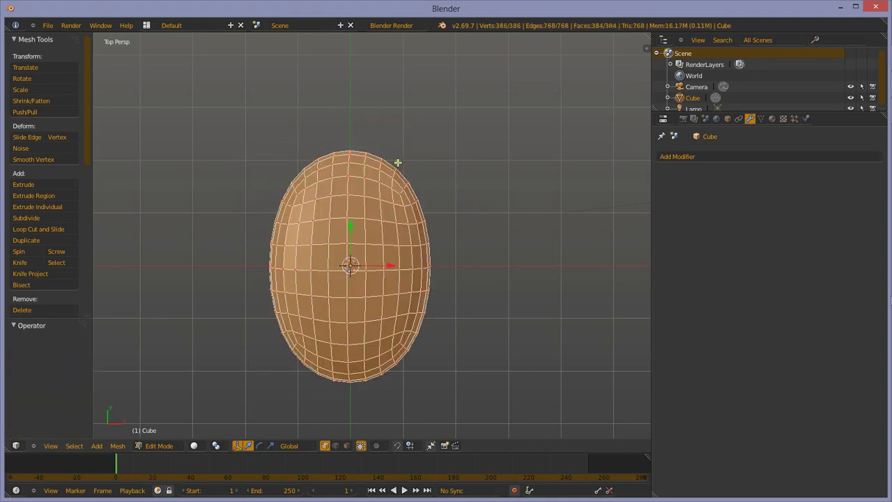
pyautogui.moveTo(305, 259)
pyautogui.mouseDown(button='middle')
pyautogui.moveTo(381, 170)
pyautogui.moveTo(414, 169)
pyautogui.moveTo(407, 159)
pyautogui.mouseUp(button='middle')
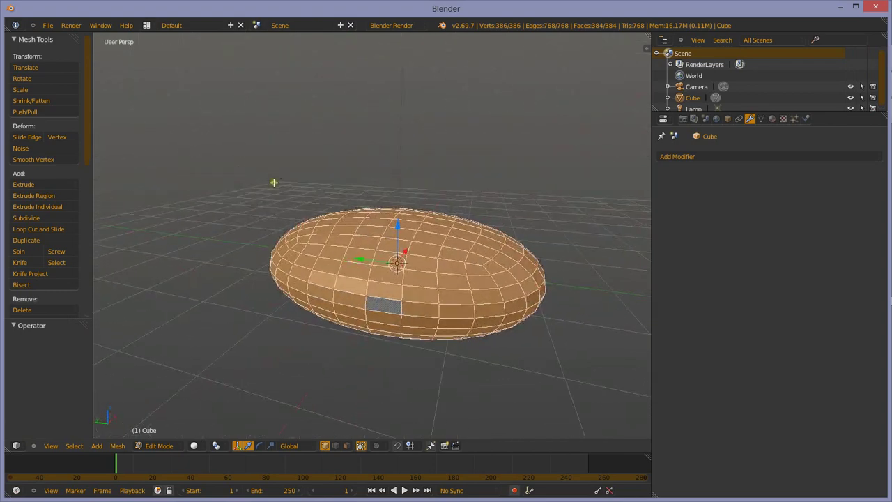
# - Bisect the egg's left end off with a flat filled cap, after a first try on the unselected mesh
pyautogui.press('space')
pyautogui.write('Bisect')
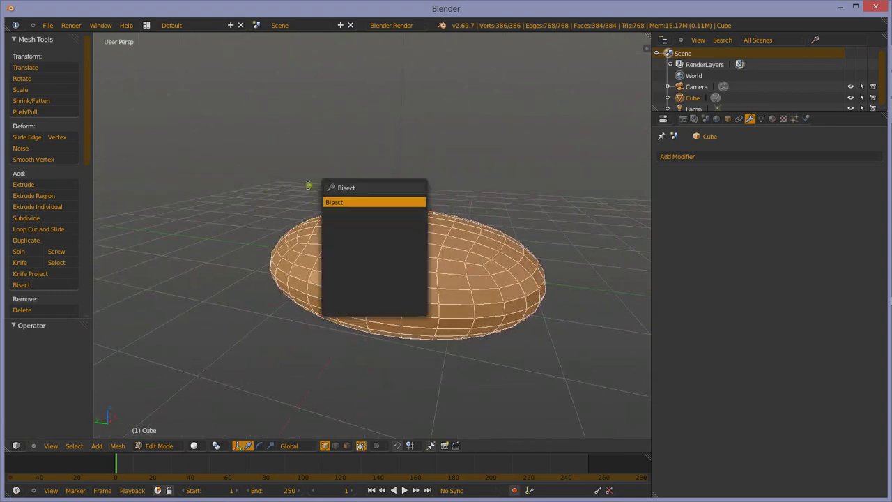
pyautogui.click(333, 202)
pyautogui.moveTo(319, 198); pyautogui.dragTo(255, 300)
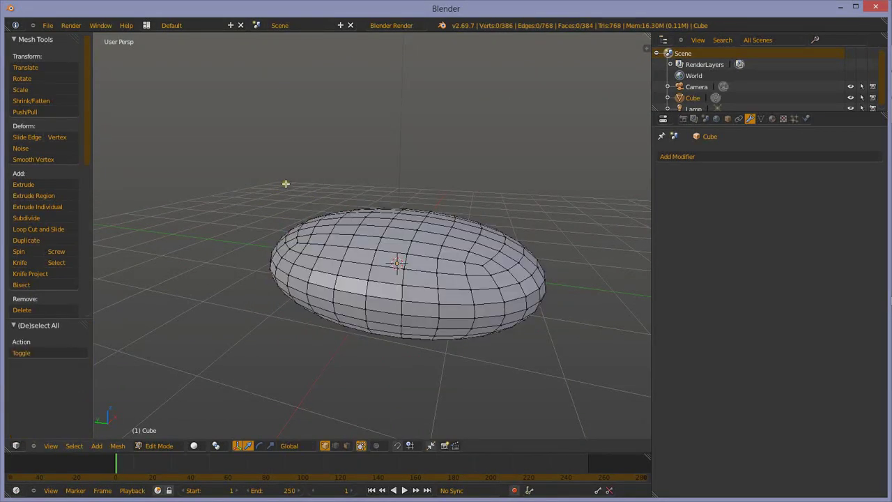
pyautogui.press('a')
pyautogui.press('space')
pyautogui.write('Bisect')
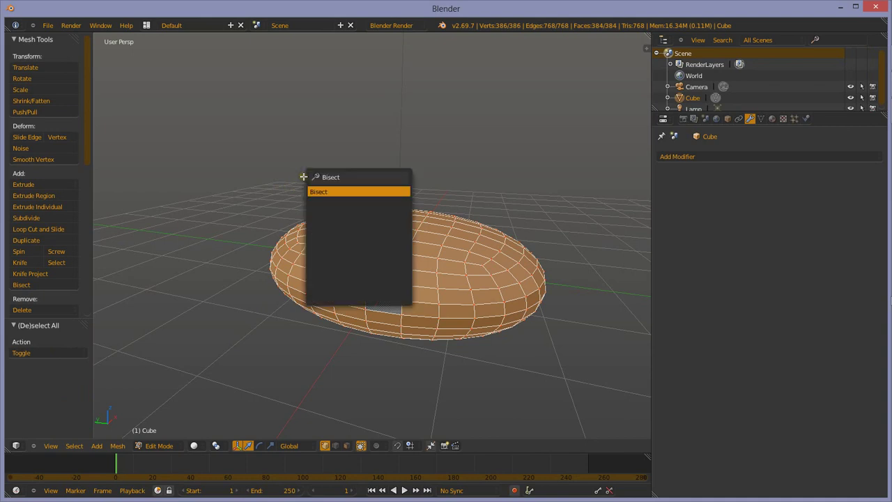
pyautogui.click(321, 192)
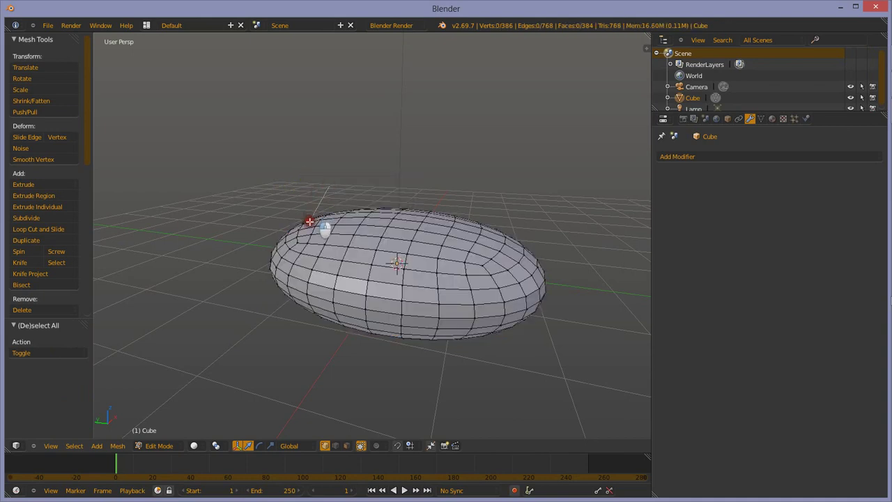
pyautogui.moveTo(287, 267)
pyautogui.mouseDown()
pyautogui.moveTo(336, 329)
pyautogui.moveTo(317, 332)
pyautogui.mouseUp()
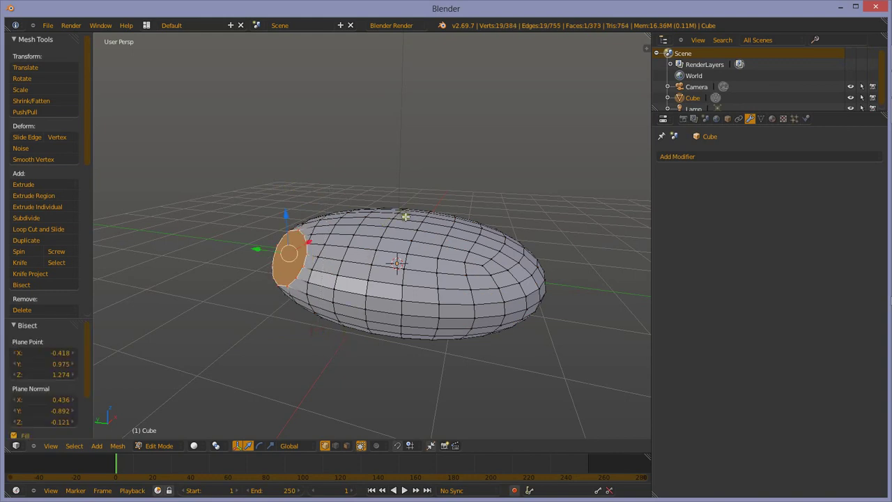
# - With the whole mesh selected, start a thin bisect cut along the egg's upper edge
pyautogui.press('a')
pyautogui.press('a')
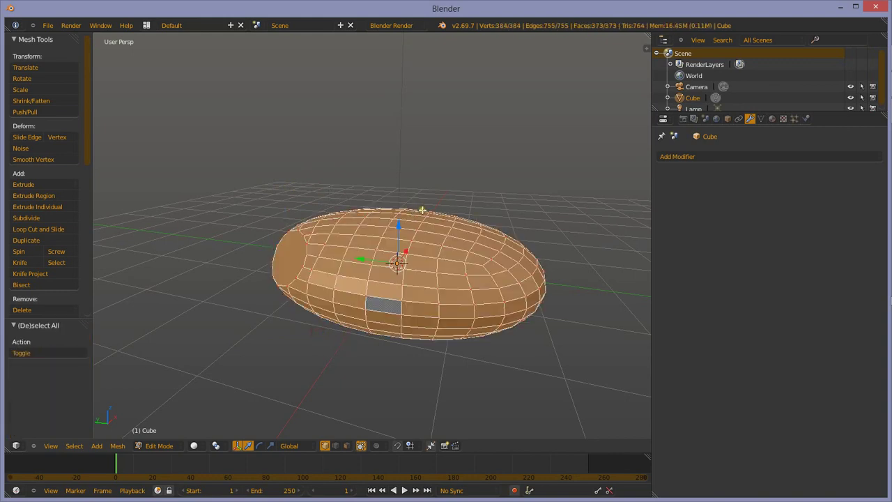
pyautogui.press('space')
pyautogui.click(456, 236)
pyautogui.moveTo(468, 195)
pyautogui.mouseDown()
pyautogui.moveTo(391, 230)
pyautogui.moveTo(418, 244)
pyautogui.mouseUp()
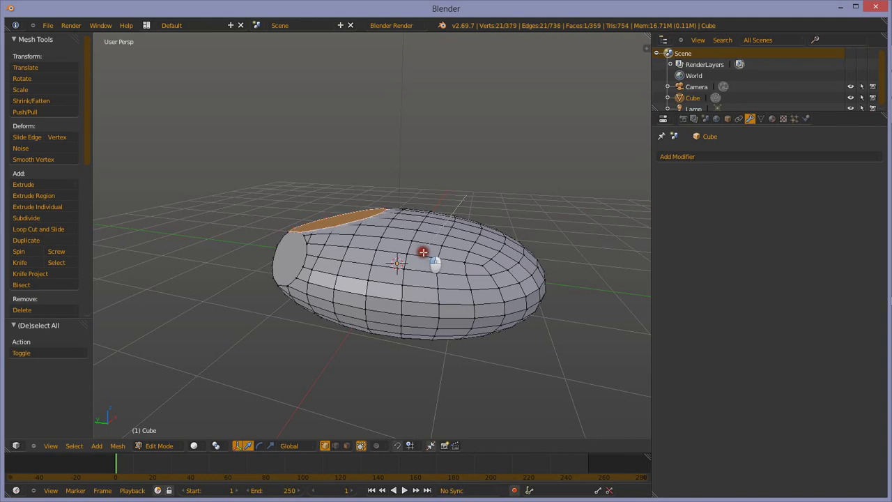
# - Recut the thin filled slice along the egg's top edge
pyautogui.moveTo(421, 252); pyautogui.dragTo(421, 254)
pyautogui.press('space')
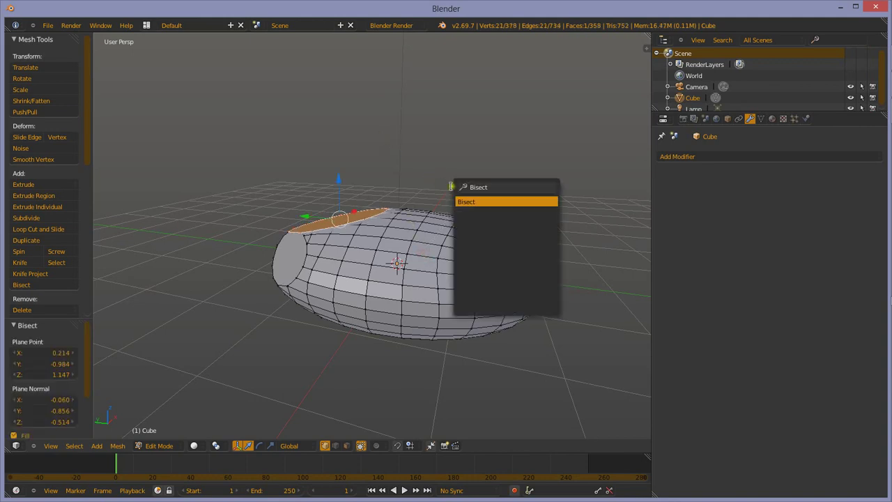
pyautogui.click(471, 200)
pyautogui.moveTo(415, 176); pyautogui.dragTo(379, 206)
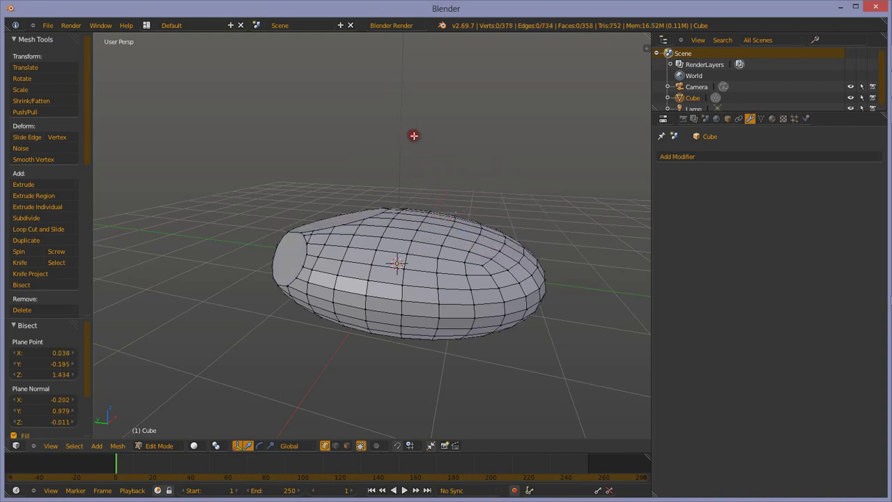
pyautogui.moveTo(379, 206); pyautogui.dragTo(411, 186)
# - Try two more bisect cuts on the egg and undo both
pyautogui.press('a')
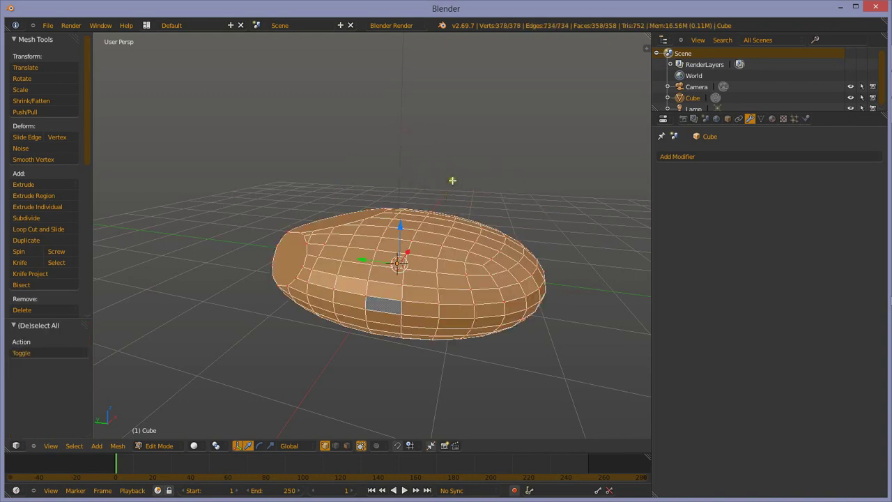
pyautogui.press('space')
pyautogui.click(482, 221)
pyautogui.moveTo(496, 200)
pyautogui.mouseDown()
pyautogui.moveTo(476, 255)
pyautogui.moveTo(461, 256)
pyautogui.mouseUp()
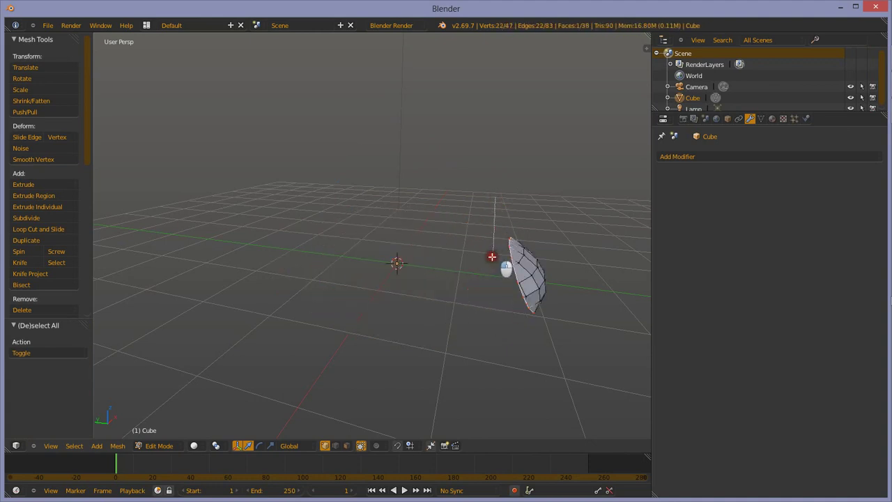
pyautogui.hotkey('ctrl', 'z')
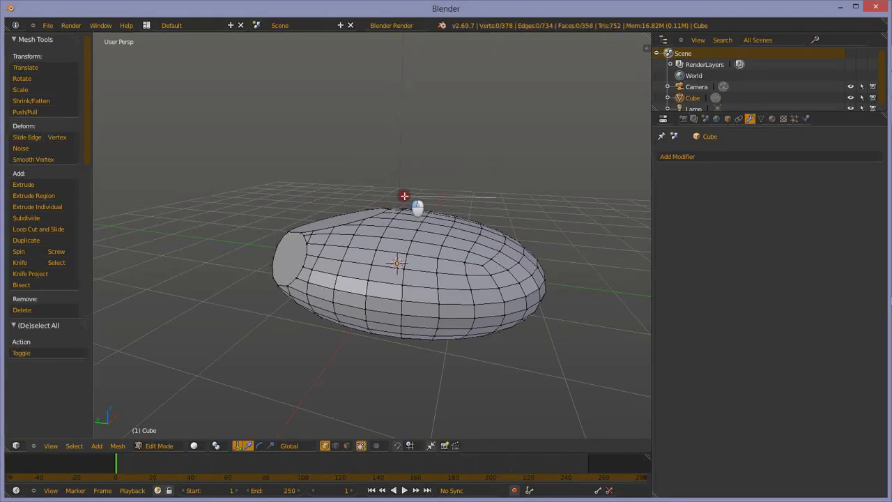
pyautogui.moveTo(405, 196); pyautogui.dragTo(405, 248)
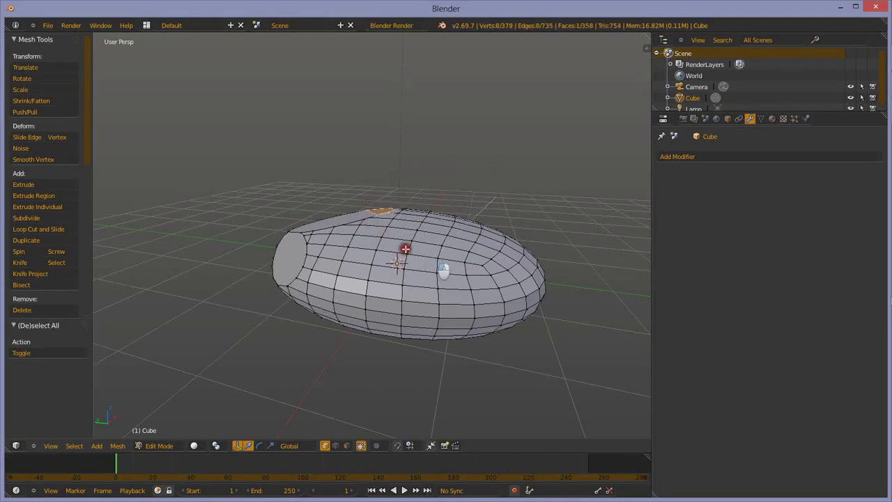
pyautogui.hotkey('ctrl', 'z')
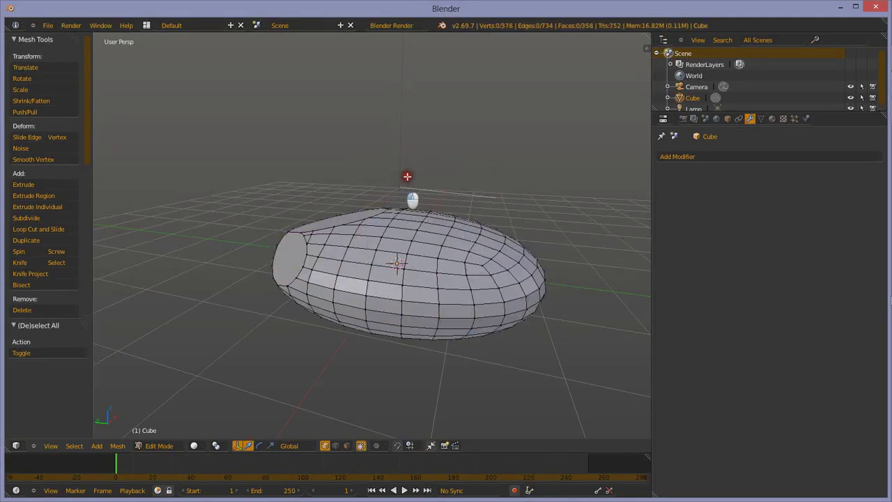
pyautogui.moveTo(407, 177); pyautogui.dragTo(425, 181)
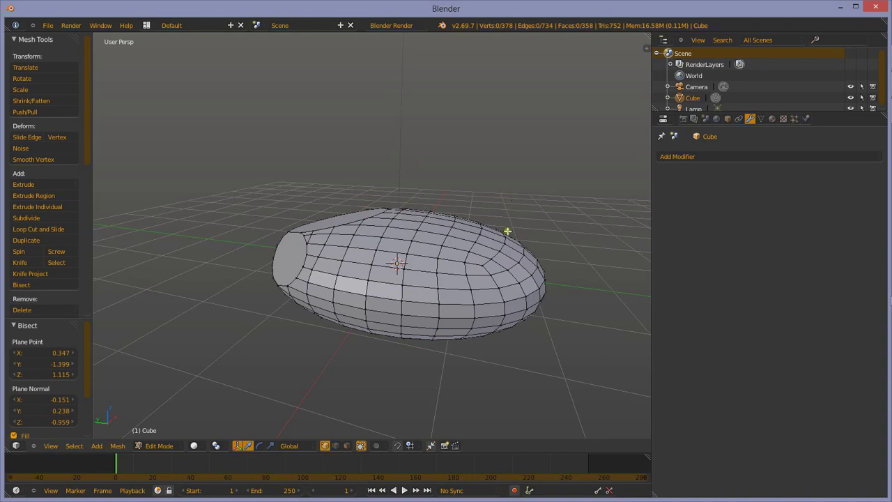
# - Accidentally delete the whole mesh's vertices, then restore it with undo
pyautogui.press('a')
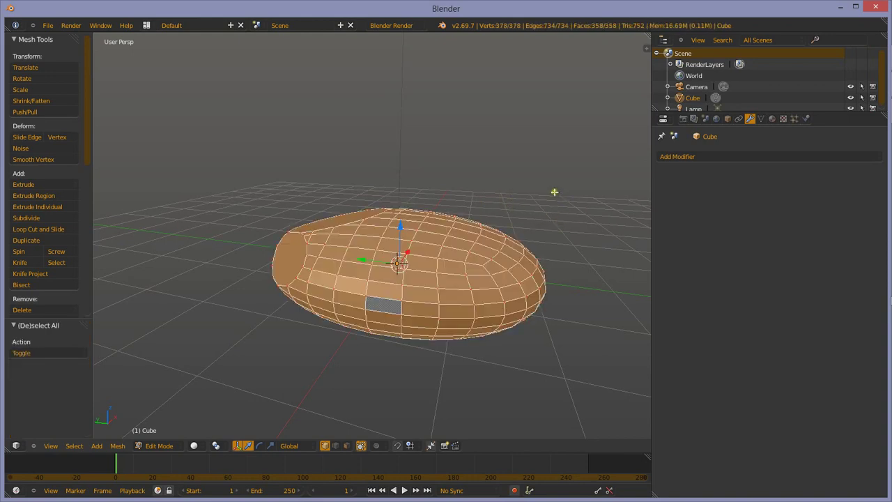
pyautogui.press('x')
pyautogui.click(581, 216)
pyautogui.hotkey('ctrl', 'z')
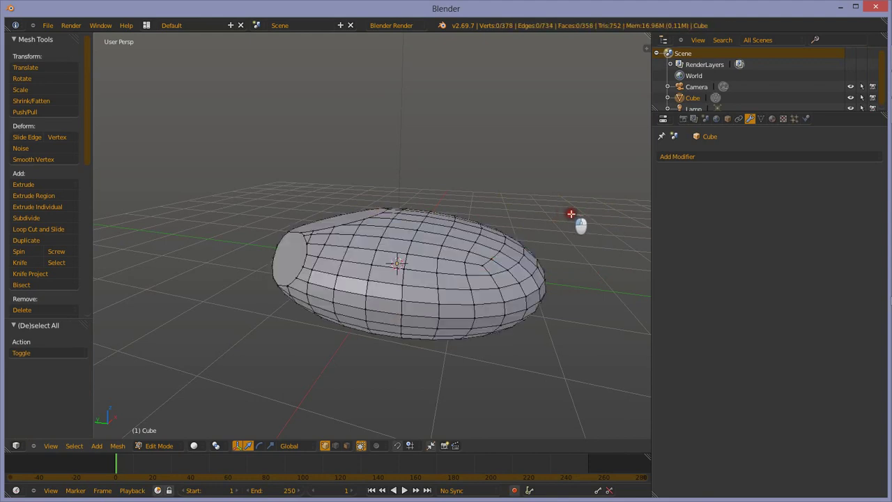
pyautogui.hotkey('ctrl', 'shift', 'z')
pyautogui.hotkey('ctrl', 'z')
# - Reselect the whole egg mesh for another Bisect cut
pyautogui.moveTo(578, 211); pyautogui.dragTo(546, 202)
pyautogui.press('a')
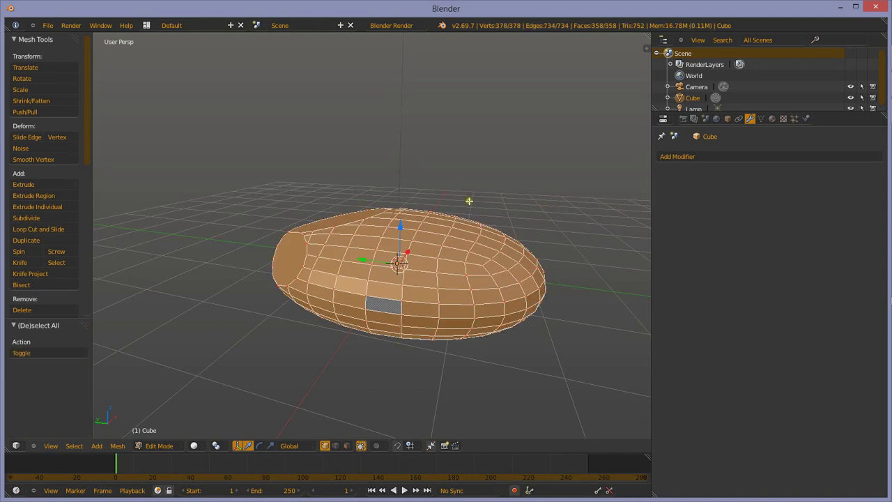
pyautogui.press('space')
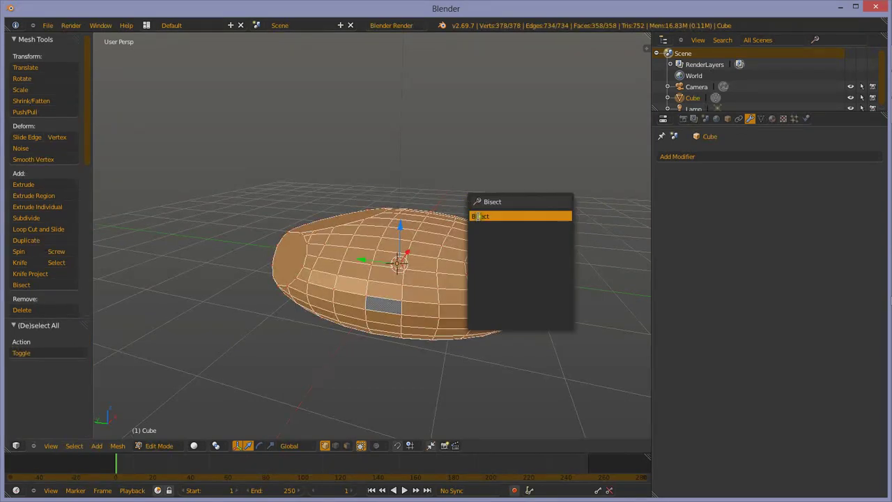
# - Bisect along a steep left line, then make a filled cut (normal 0.034, 0.995, 0.094)
pyautogui.click(479, 216)
pyautogui.moveTo(256, 161); pyautogui.dragTo(278, 300)
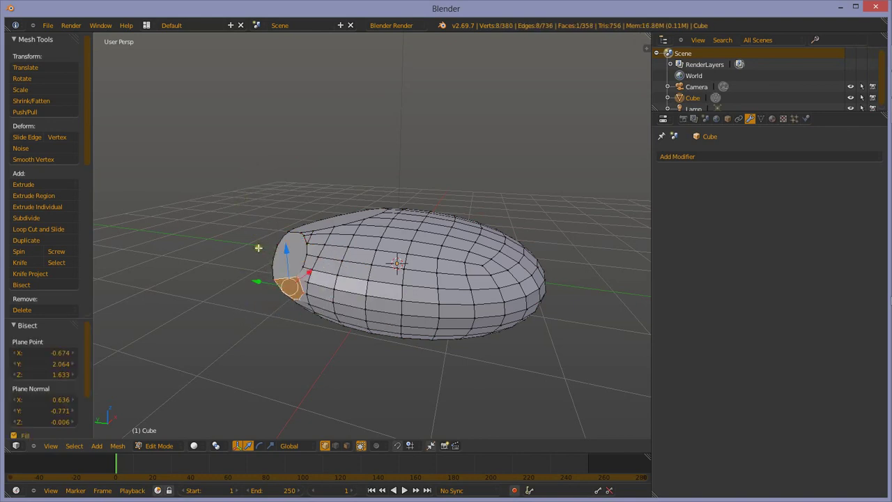
pyautogui.press('a')
pyautogui.press('space')
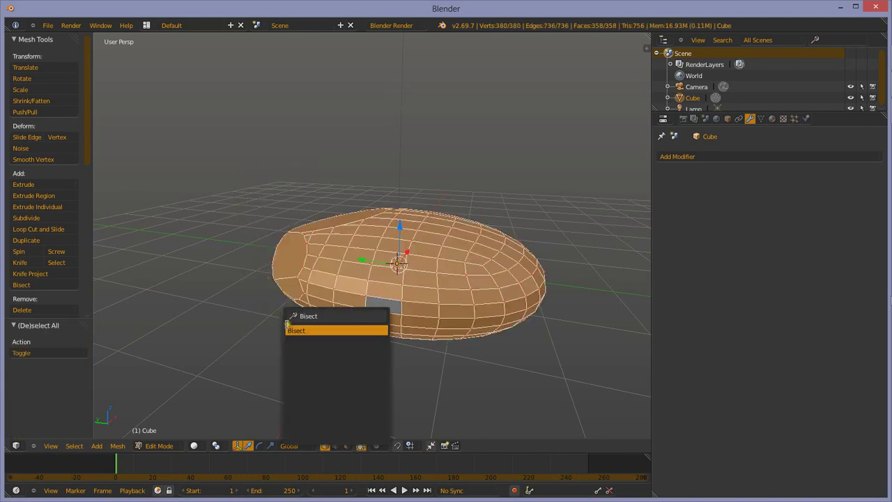
pyautogui.click(311, 330)
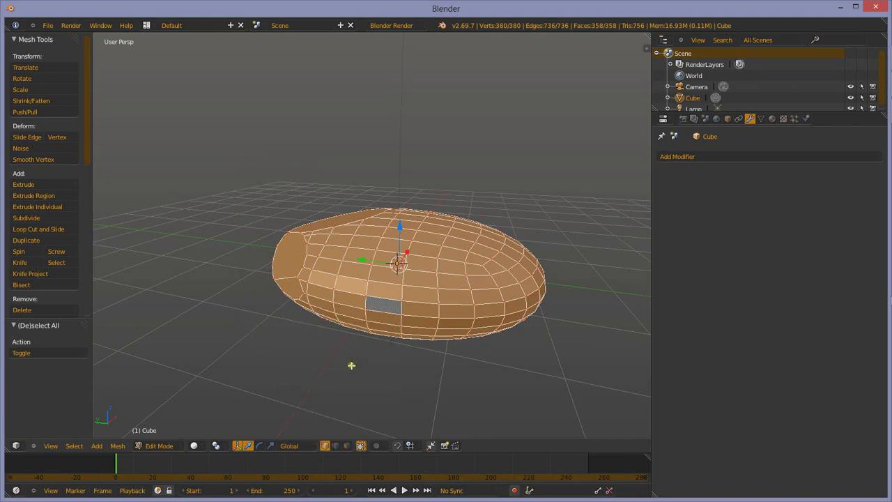
pyautogui.moveTo(442, 391)
pyautogui.mouseDown()
pyautogui.moveTo(431, 318)
pyautogui.moveTo(535, 333)
pyautogui.moveTo(576, 282)
pyautogui.moveTo(550, 253)
pyautogui.moveTo(422, 205)
pyautogui.moveTo(477, 225)
pyautogui.mouseUp()
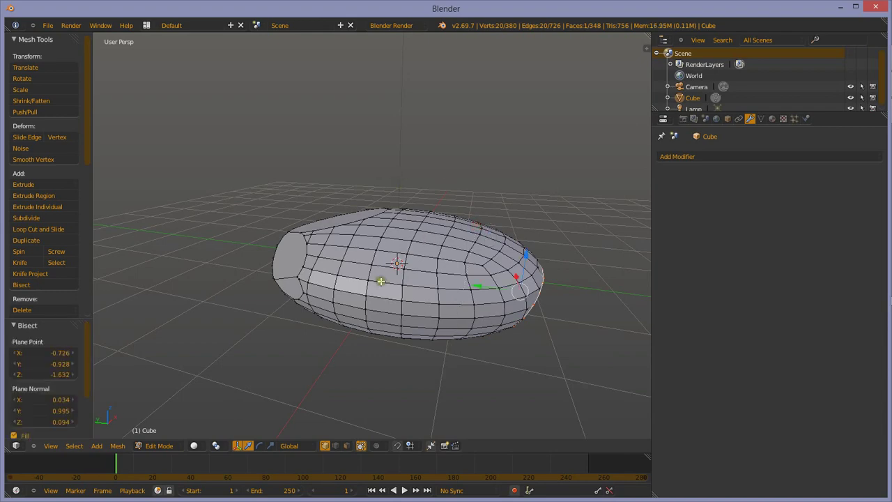
pyautogui.moveTo(384, 281); pyautogui.dragTo(268, 220, button='middle')
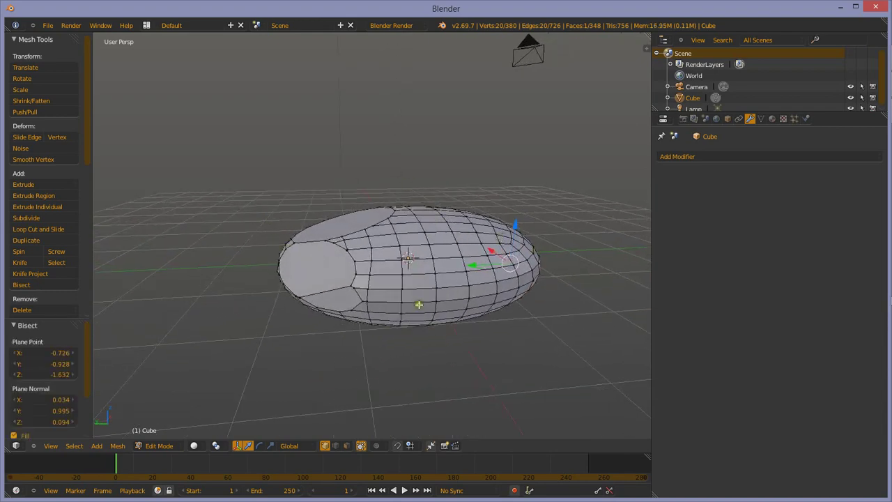
pyautogui.moveTo(419, 305)
pyautogui.mouseDown(button='middle')
pyautogui.moveTo(378, 274)
pyautogui.moveTo(466, 293)
pyautogui.moveTo(372, 294)
pyautogui.moveTo(331, 226)
pyautogui.mouseUp(button='middle')
# - Return to Object Mode and orbit around the capped egg (380 vertices, 348 faces)
pyautogui.press('Tab')
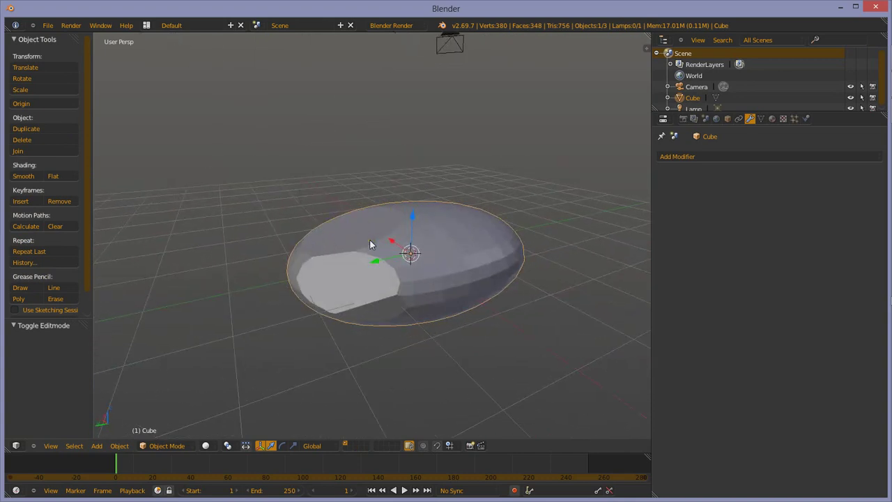
pyautogui.moveTo(403, 246); pyautogui.dragTo(428, 259, button='middle')
pyautogui.moveTo(465, 223)
pyautogui.mouseDown(button='middle')
pyautogui.moveTo(469, 211)
pyautogui.moveTo(460, 199)
pyautogui.moveTo(465, 247)
pyautogui.mouseUp(button='middle')
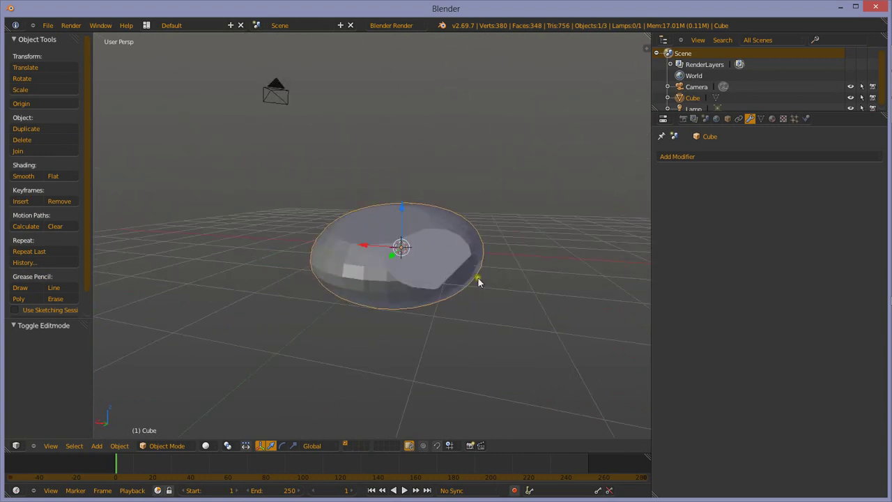
pyautogui.moveTo(478, 277)
pyautogui.mouseDown(button='middle')
pyautogui.moveTo(414, 288)
pyautogui.moveTo(339, 231)
pyautogui.mouseUp(button='middle')
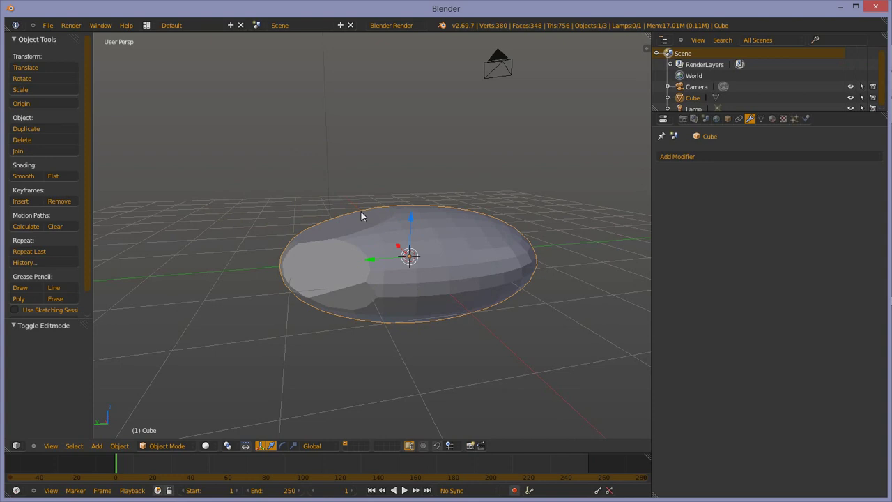
pyautogui.press('Tab')
pyautogui.moveTo(361, 216); pyautogui.dragTo(341, 223, button='middle')
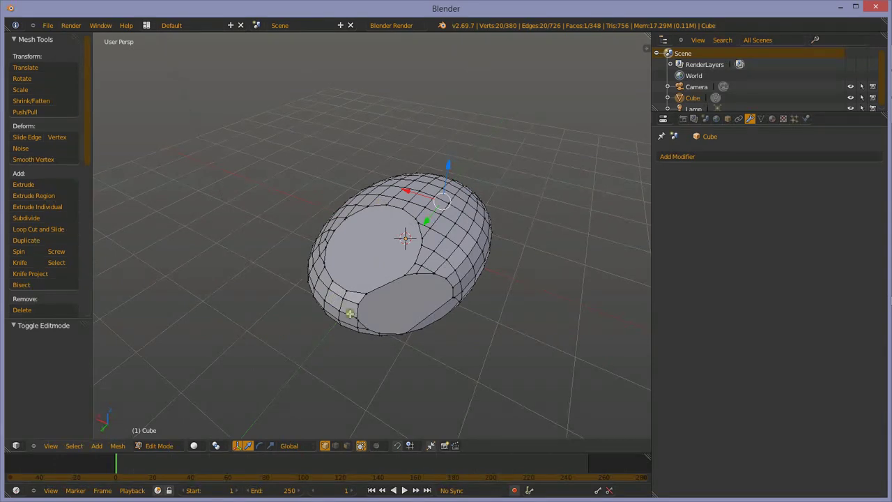
pyautogui.scroll(3, 404, 232)
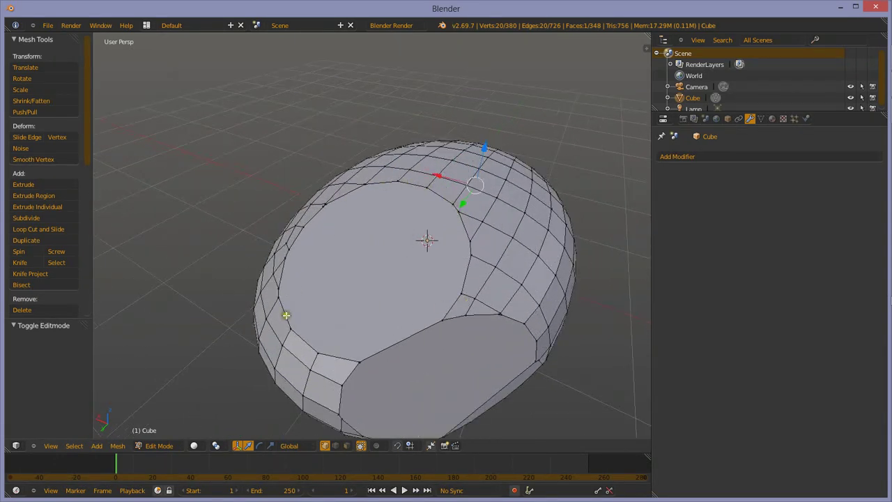
pyautogui.moveTo(418, 338)
pyautogui.mouseDown(button='middle')
pyautogui.moveTo(386, 307)
pyautogui.moveTo(359, 303)
pyautogui.moveTo(379, 355)
pyautogui.moveTo(324, 342)
pyautogui.moveTo(389, 353)
pyautogui.moveTo(442, 328)
pyautogui.moveTo(426, 302)
pyautogui.moveTo(408, 315)
pyautogui.moveTo(449, 329)
pyautogui.moveTo(401, 336)
pyautogui.moveTo(464, 339)
pyautogui.moveTo(408, 342)
pyautogui.moveTo(454, 358)
pyautogui.mouseUp(button='middle')
pyautogui.press('Tab')
pyautogui.press('Tab')
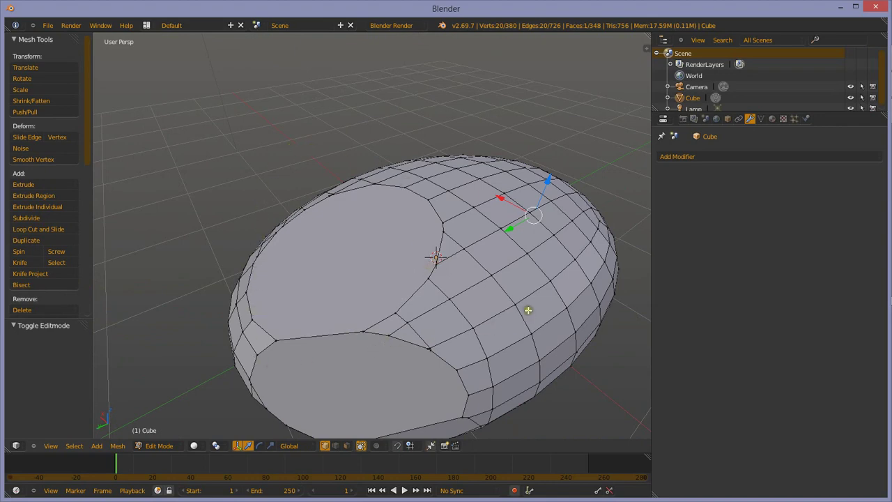
pyautogui.scroll(4, 527, 309)
pyautogui.rightClick(367, 293)
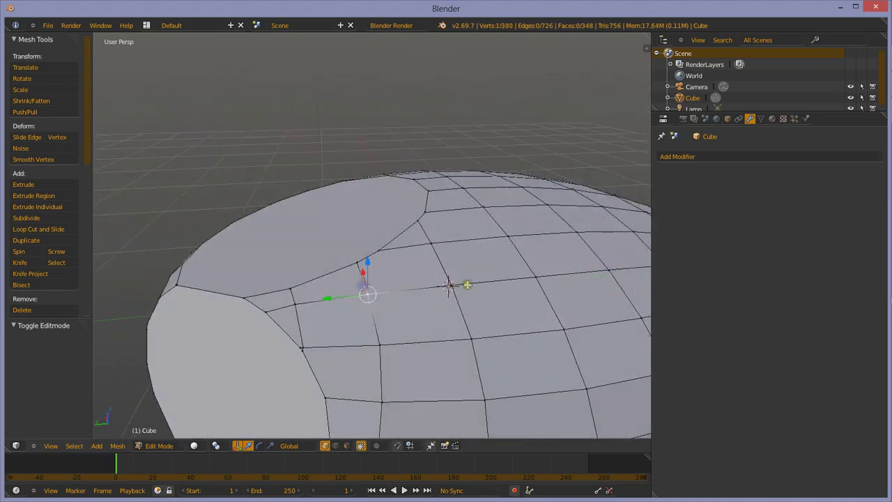
pyautogui.rightClick(448, 287)
pyautogui.rightClick(470, 341)
pyautogui.rightClick(389, 344)
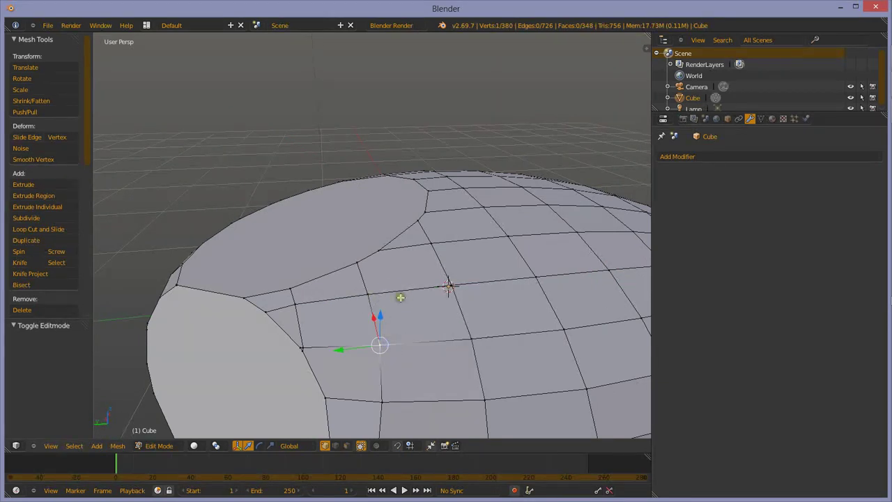
pyautogui.rightClick(367, 293)
pyautogui.rightClick(449, 288)
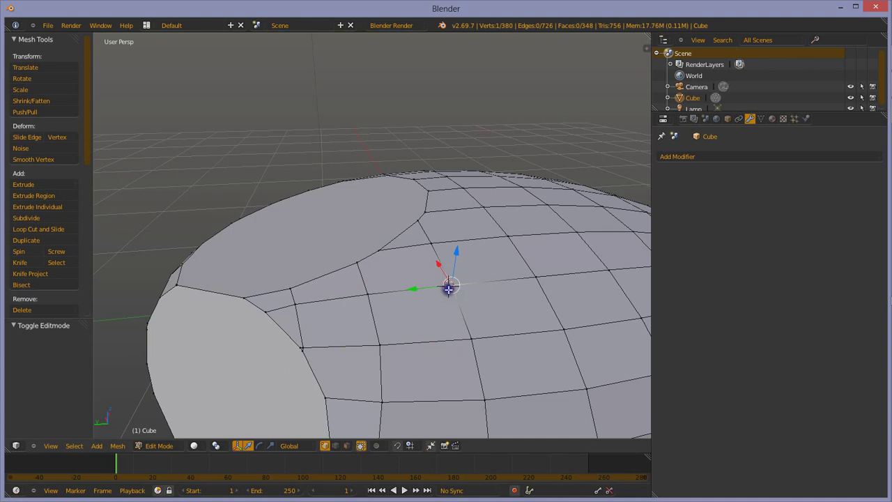
pyautogui.rightClick(463, 336)
pyautogui.moveTo(349, 317)
pyautogui.mouseDown(button='middle')
pyautogui.moveTo(393, 321)
pyautogui.moveTo(351, 325)
pyautogui.mouseUp(button='middle')
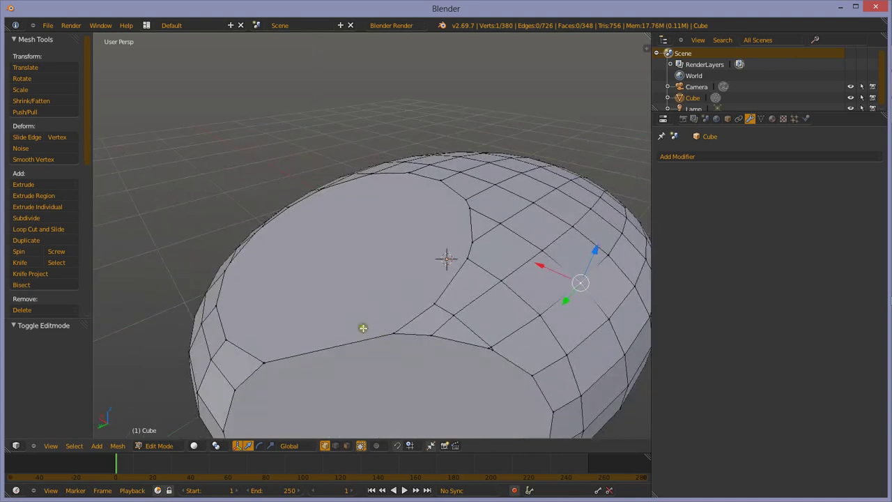
pyautogui.scroll(-5, 391, 197)
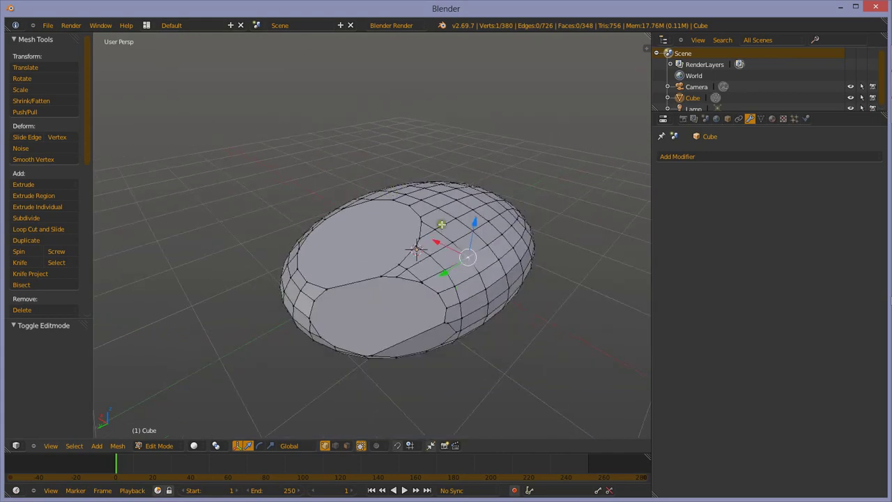
pyautogui.press('Tab')
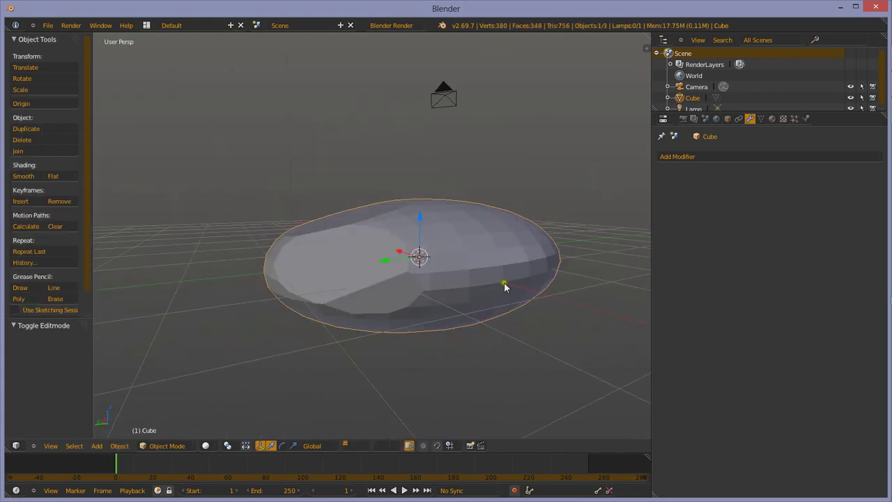
pyautogui.moveTo(428, 312)
pyautogui.mouseDown(button='middle')
pyautogui.moveTo(472, 304)
pyautogui.moveTo(411, 318)
pyautogui.moveTo(424, 326)
pyautogui.moveTo(341, 276)
pyautogui.mouseUp(button='middle')
pyautogui.hotkey('ctrl', '1')
pyautogui.moveTo(370, 238)
pyautogui.mouseDown(button='middle')
pyautogui.moveTo(355, 330)
pyautogui.moveTo(352, 321)
pyautogui.mouseUp(button='middle')
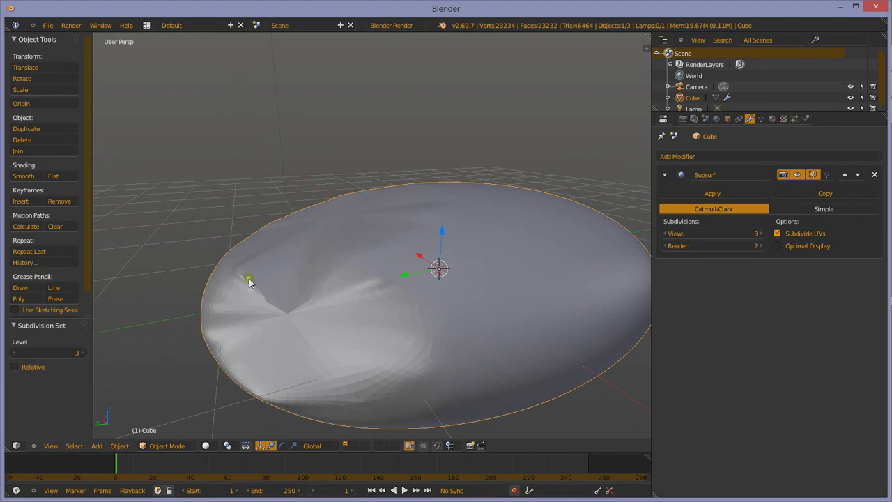
pyautogui.moveTo(249, 278)
pyautogui.mouseDown(button='middle')
pyautogui.moveTo(307, 375)
pyautogui.moveTo(409, 347)
pyautogui.moveTo(369, 322)
pyautogui.moveTo(301, 305)
pyautogui.moveTo(273, 305)
pyautogui.moveTo(257, 326)
pyautogui.moveTo(277, 334)
pyautogui.moveTo(323, 328)
pyautogui.mouseUp(button='middle')
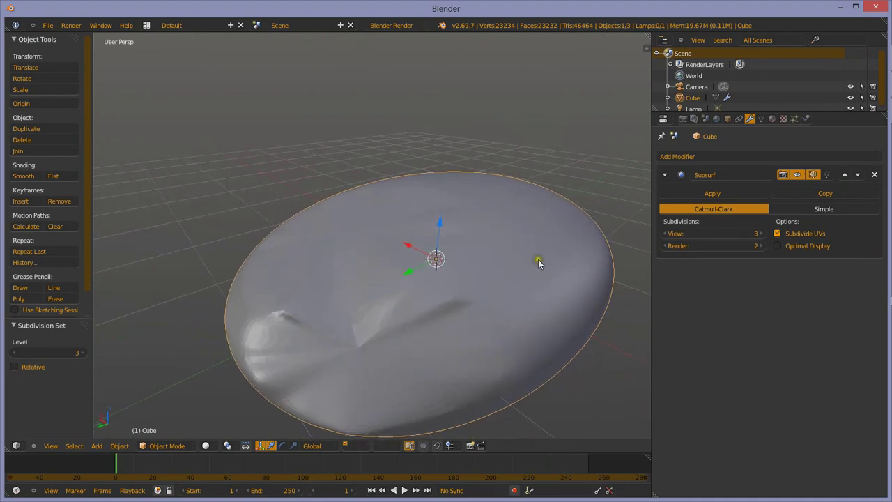
pyautogui.click(875, 175)
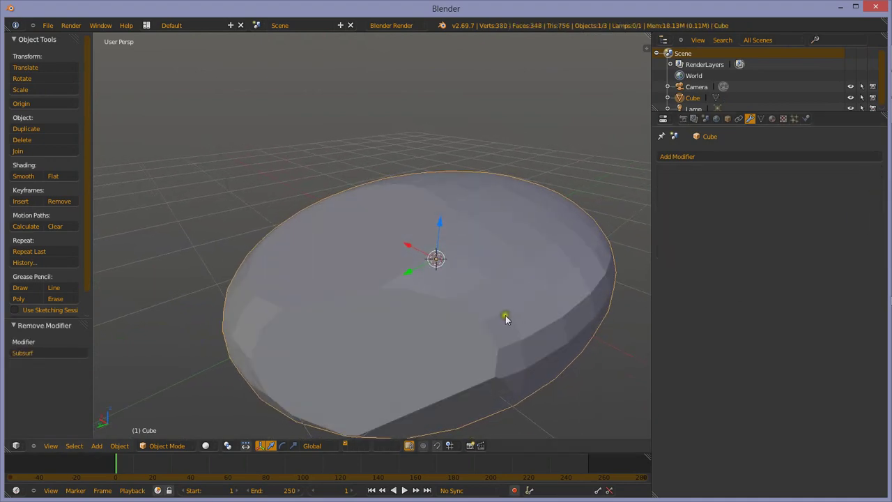
pyautogui.moveTo(506, 318); pyautogui.dragTo(472, 315, button='middle')
pyautogui.press('Tab')
pyautogui.moveTo(449, 365)
pyautogui.mouseDown(button='middle')
pyautogui.moveTo(389, 360)
pyautogui.moveTo(401, 305)
pyautogui.moveTo(470, 315)
pyautogui.moveTo(548, 293)
pyautogui.moveTo(380, 309)
pyautogui.moveTo(191, 239)
pyautogui.mouseUp(button='middle')
pyautogui.press('Tab')
pyautogui.click(32, 176)
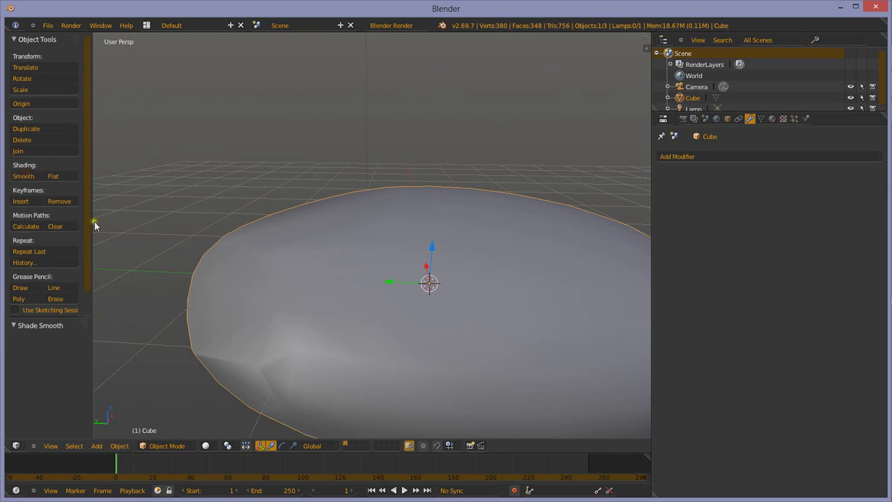
pyautogui.moveTo(94, 221)
pyautogui.mouseDown(button='middle')
pyautogui.moveTo(313, 267)
pyautogui.moveTo(381, 244)
pyautogui.moveTo(353, 222)
pyautogui.moveTo(191, 195)
pyautogui.mouseUp(button='middle')
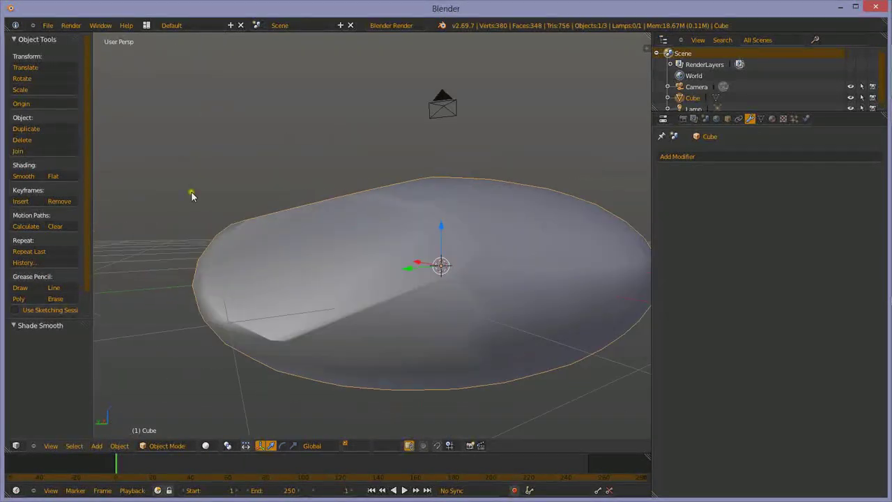
pyautogui.click(70, 177)
pyautogui.scroll(-2, 338, 221)
pyautogui.scroll(-2, 352, 228)
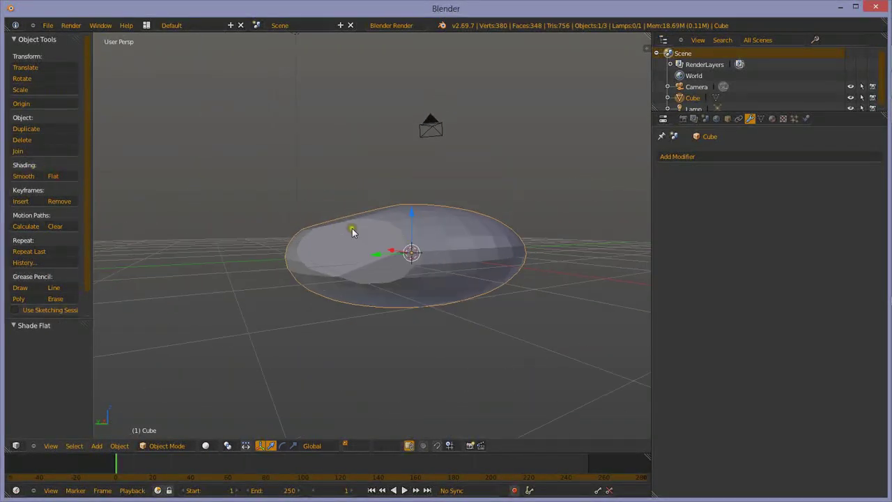